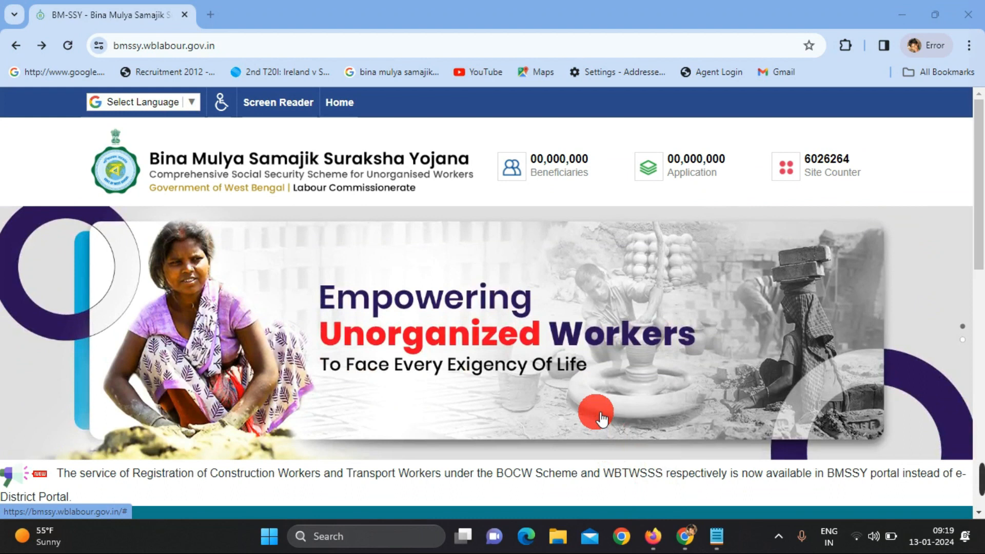
Scroll the home page and open 'Login for PF Passbook & Registration' to reach the dashboard
{"action": "scroll", "coordinate": [588, 398], "scroll_direction": "down", "scroll_amount": 4}
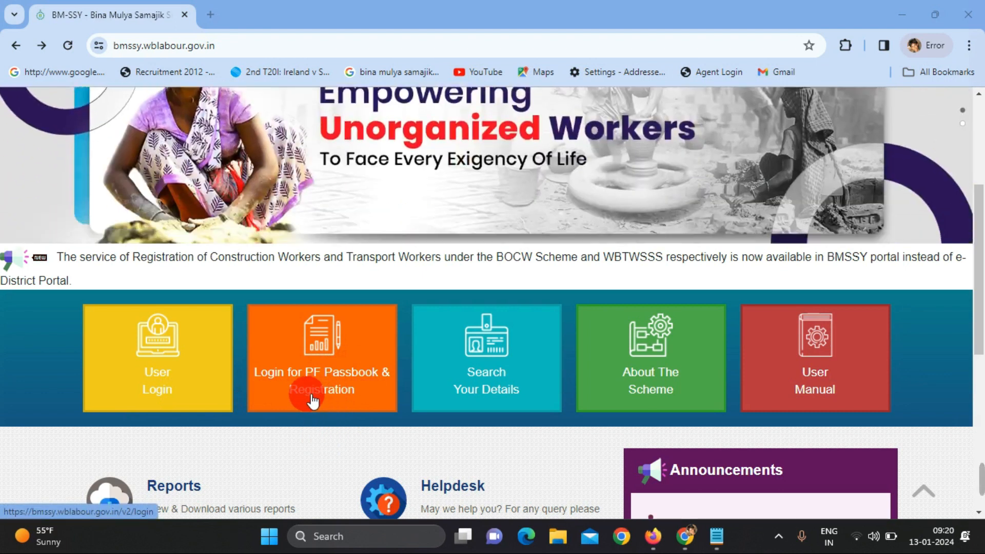
{"action": "left_click", "coordinate": [313, 401]}
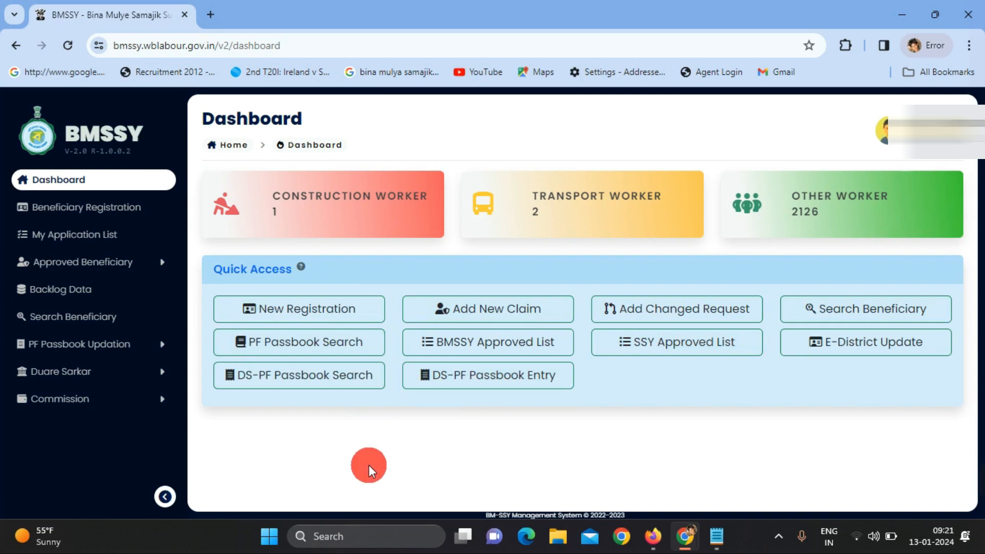
Start a new registration, answering No to being an existing beneficiary
{"action": "left_click", "coordinate": [321, 310]}
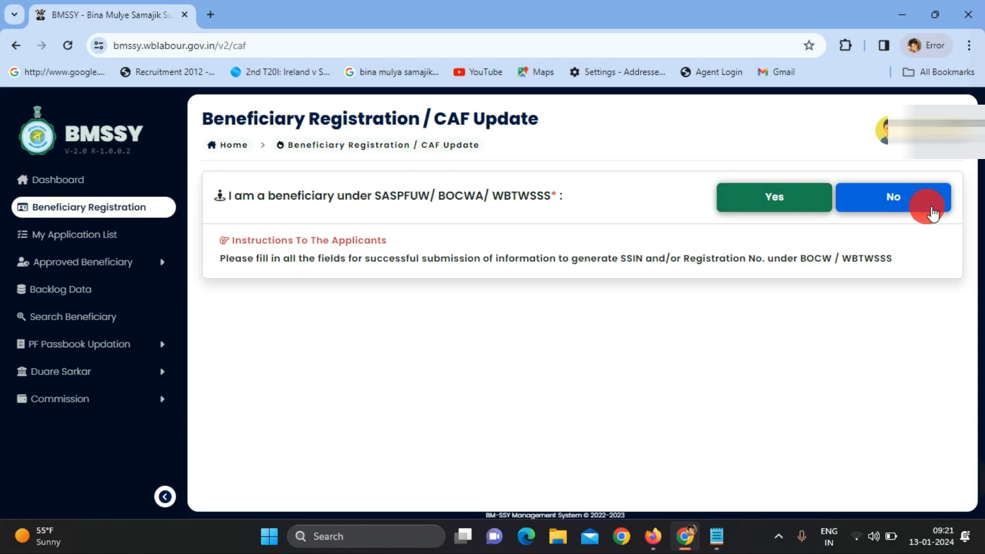
{"action": "mouse_move", "coordinate": [978, 495]}
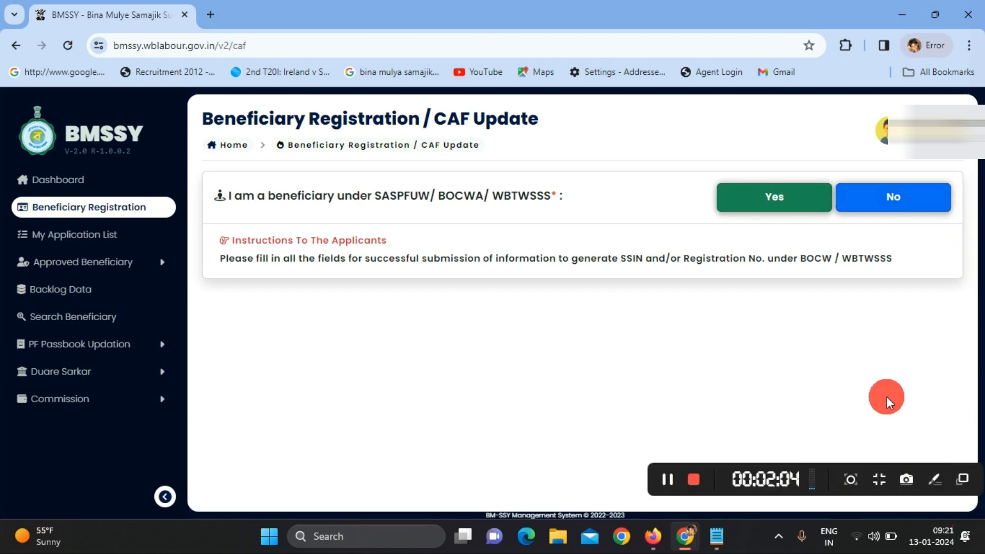
{"action": "left_click", "coordinate": [889, 203]}
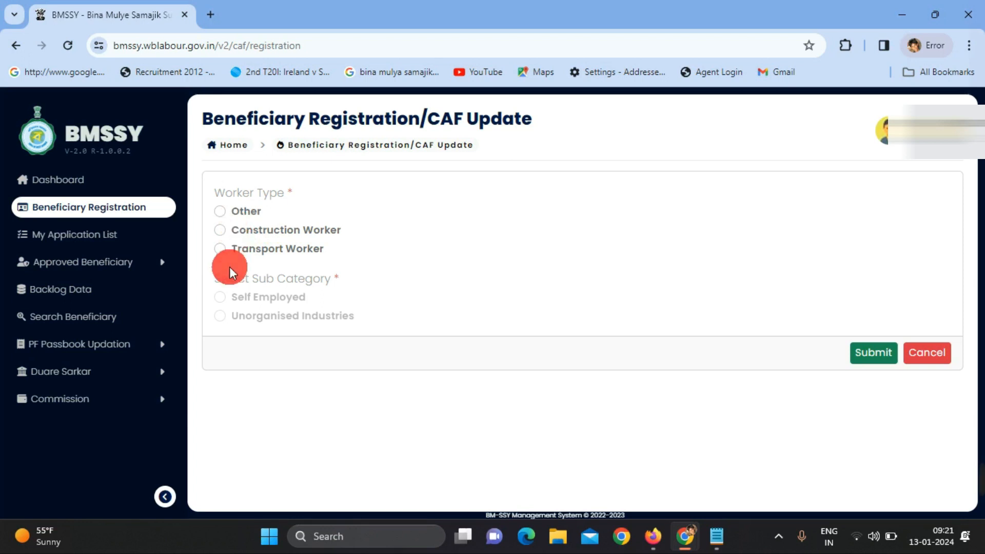
Choose Other, Self Employed and Street Hawkers including News Paper Hawker, then submit
{"action": "left_click", "coordinate": [222, 213]}
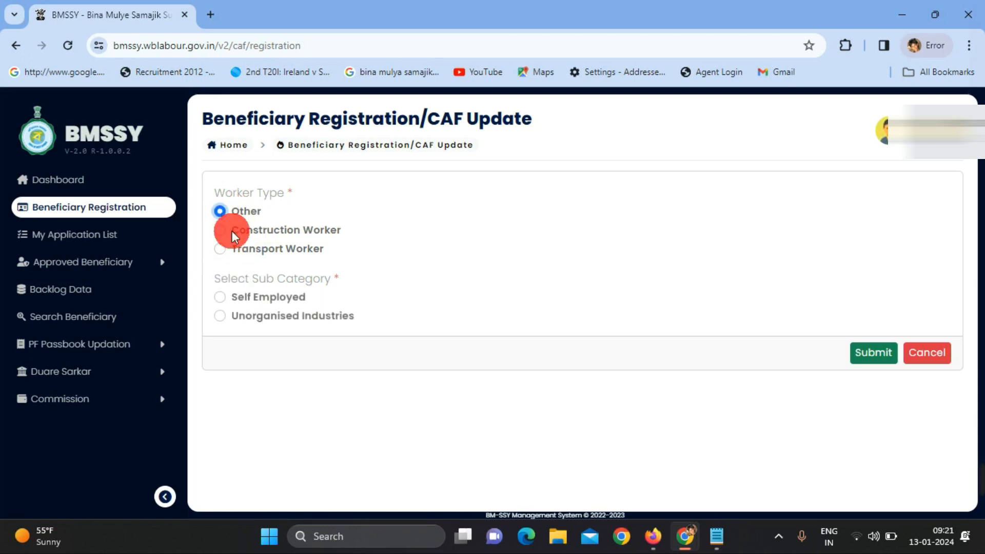
{"action": "left_click", "coordinate": [229, 298]}
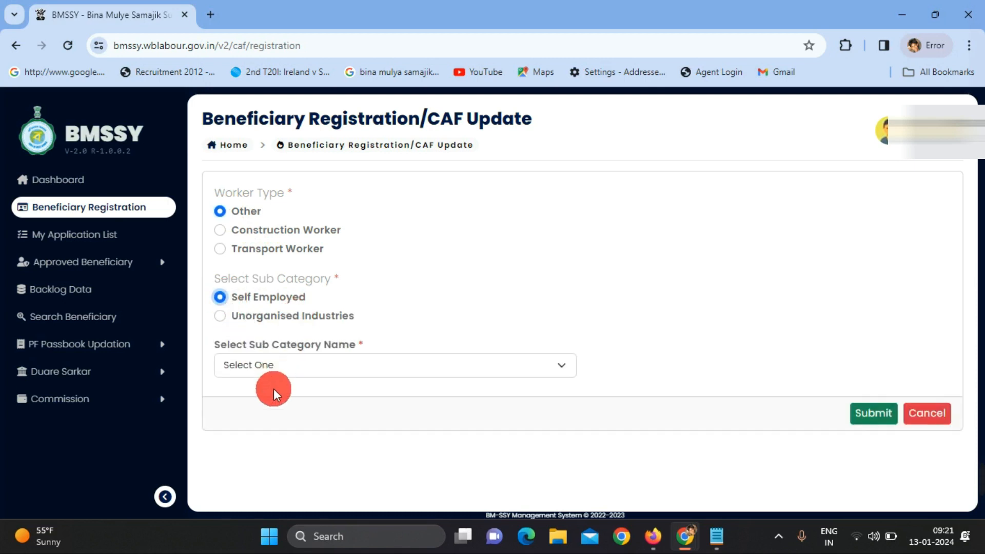
{"action": "left_click", "coordinate": [294, 365]}
{"action": "key", "text": "s"}
{"action": "key", "text": "Return"}
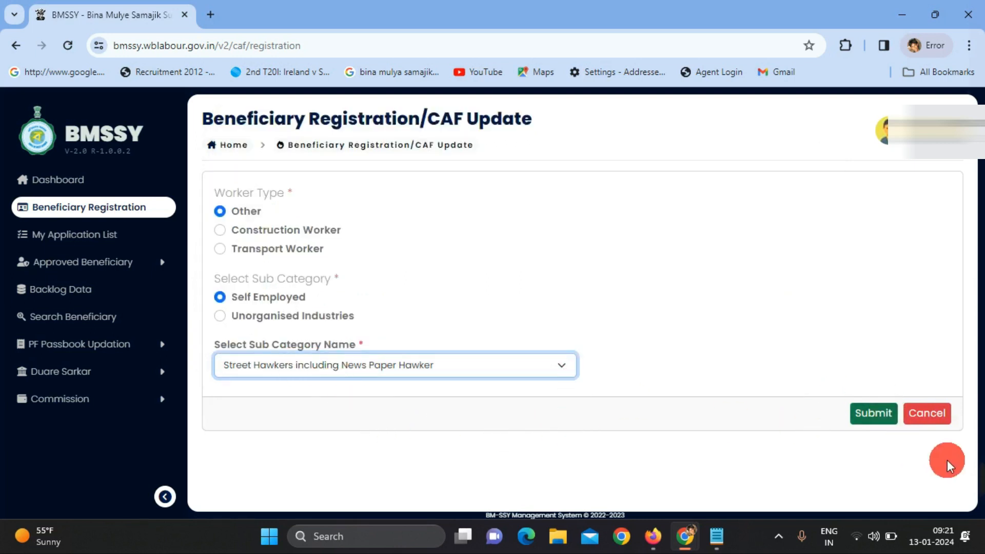
{"action": "left_click", "coordinate": [883, 413]}
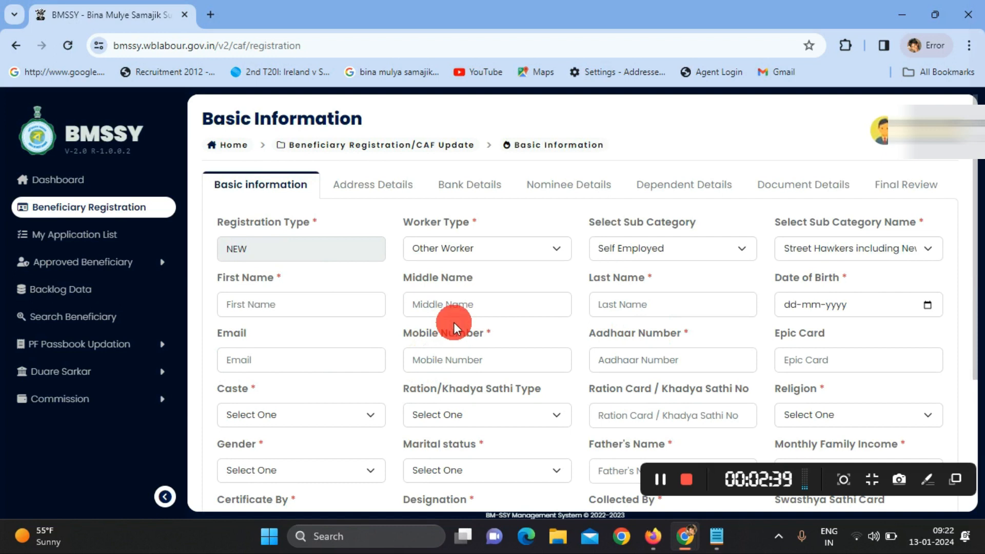
Set Caste to General, leaving the ration card type unset
{"action": "scroll", "coordinate": [454, 323], "scroll_direction": "down", "scroll_amount": 4}
{"action": "scroll", "coordinate": [457, 343], "scroll_direction": "up", "scroll_amount": 4}
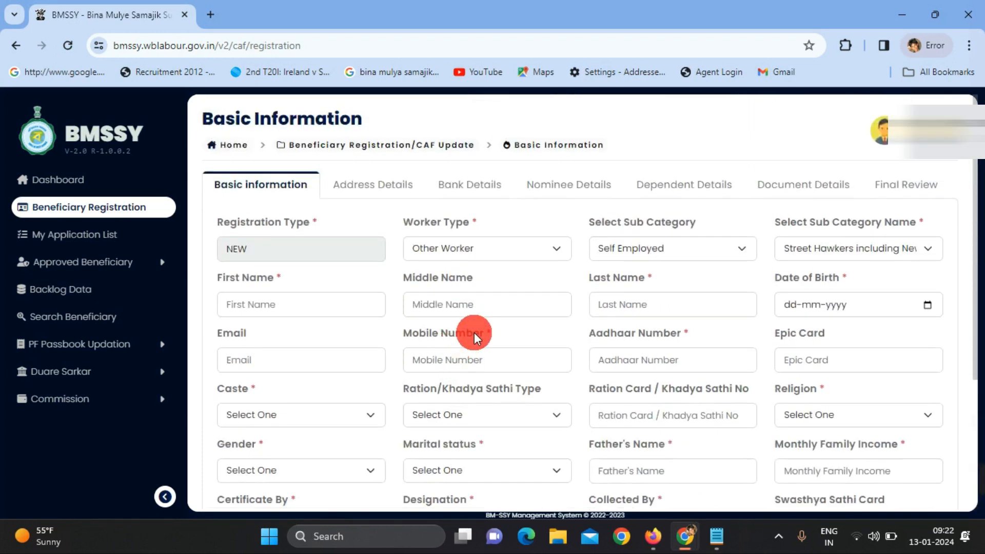
{"action": "scroll", "coordinate": [875, 302], "scroll_direction": "down", "scroll_amount": 1}
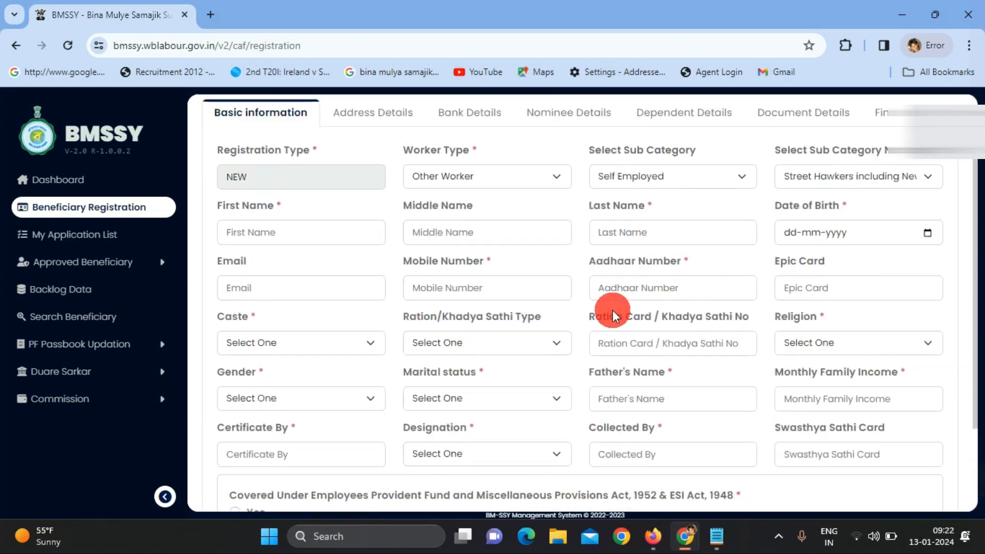
{"action": "left_click", "coordinate": [283, 237]}
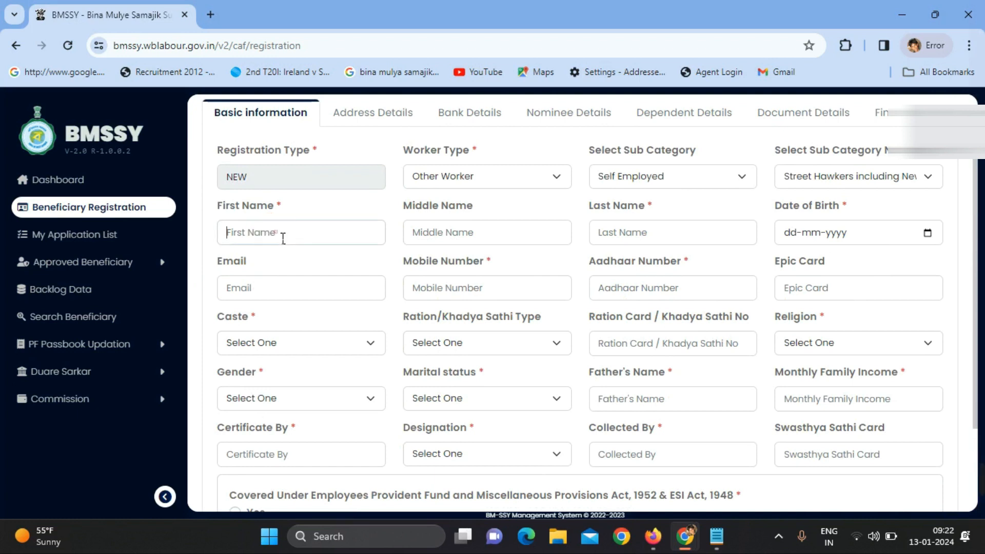
{"action": "left_click", "coordinate": [469, 236]}
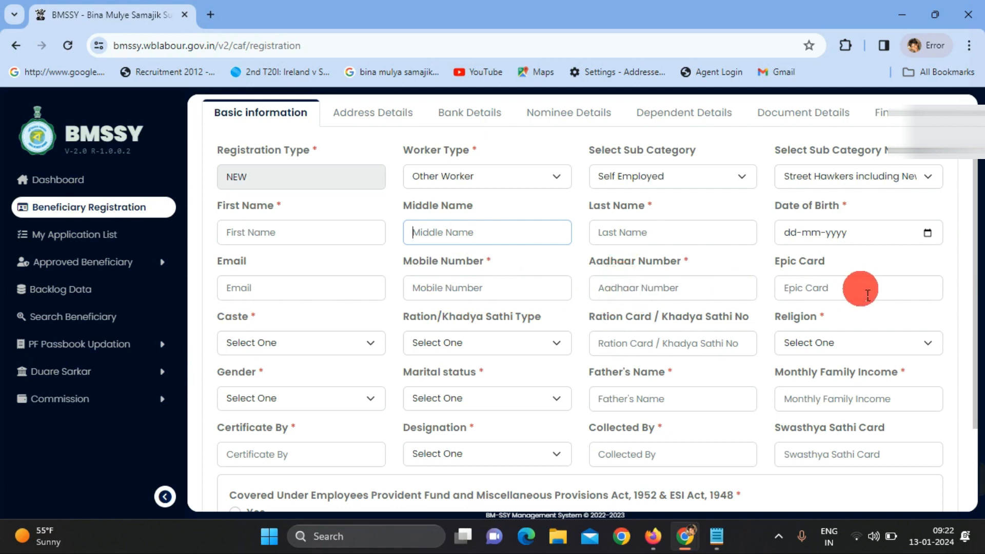
{"action": "left_click", "coordinate": [362, 341]}
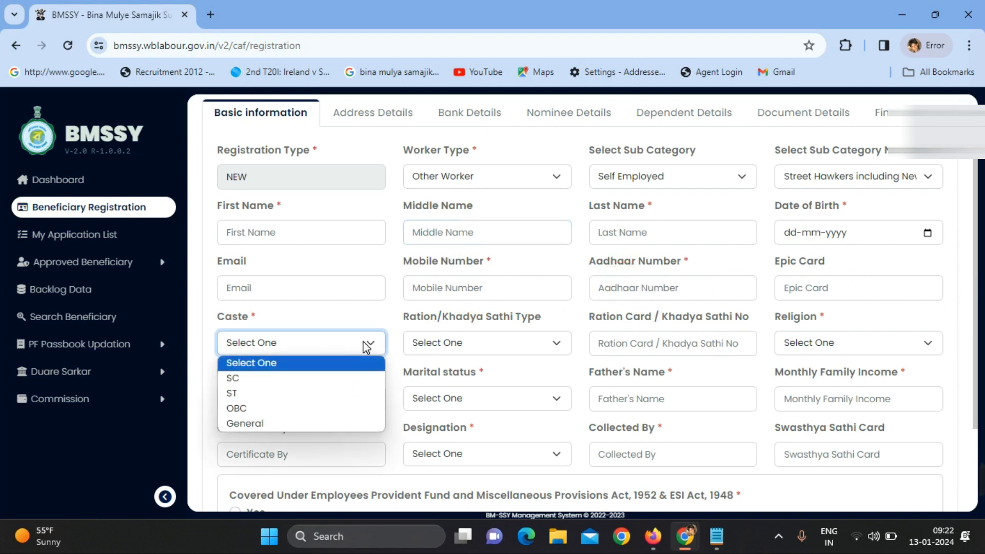
{"action": "left_click", "coordinate": [310, 421]}
{"action": "left_click", "coordinate": [539, 359]}
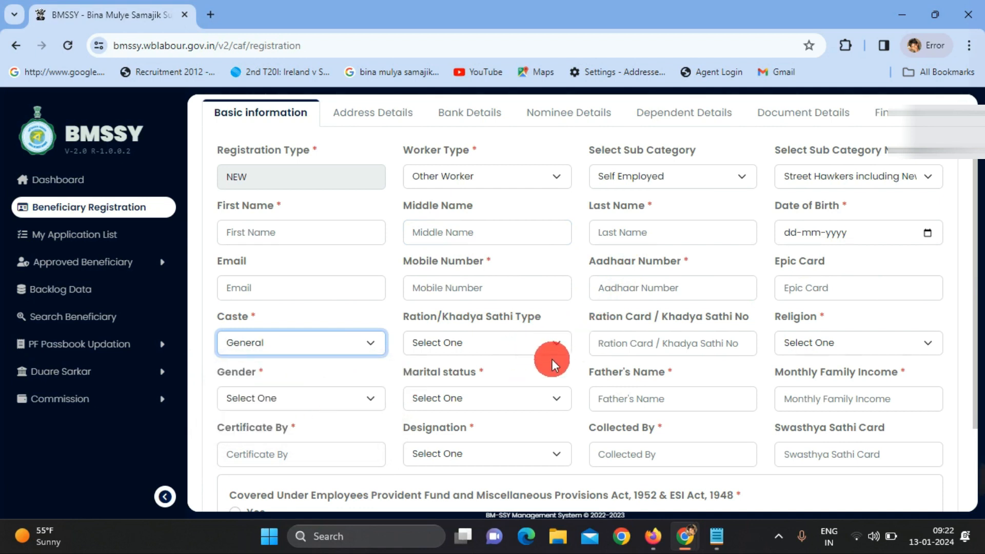
{"action": "left_click", "coordinate": [551, 347]}
{"action": "left_click", "coordinate": [551, 346]}
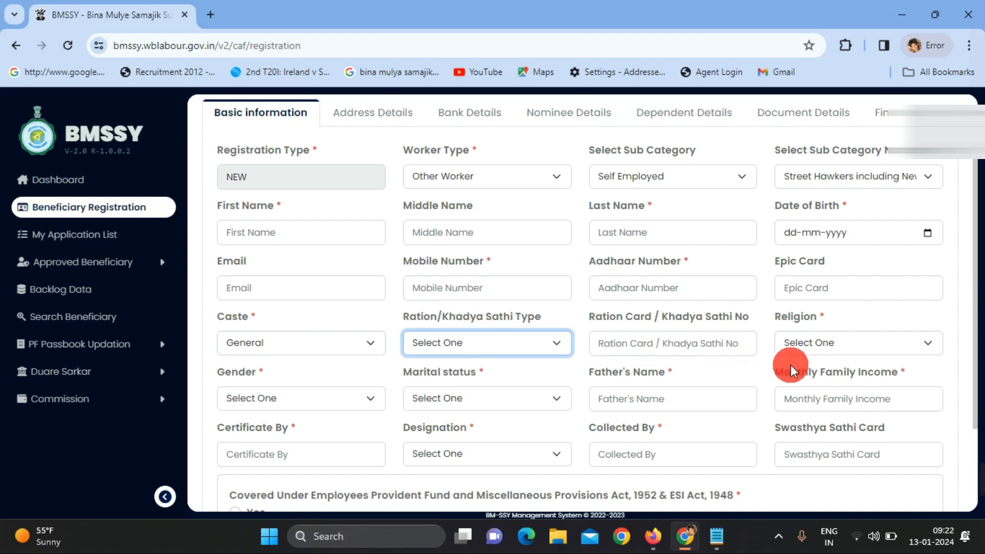
Set Religion to Hindu, Gender to Female and Marital status to Married
{"action": "left_click", "coordinate": [823, 342]}
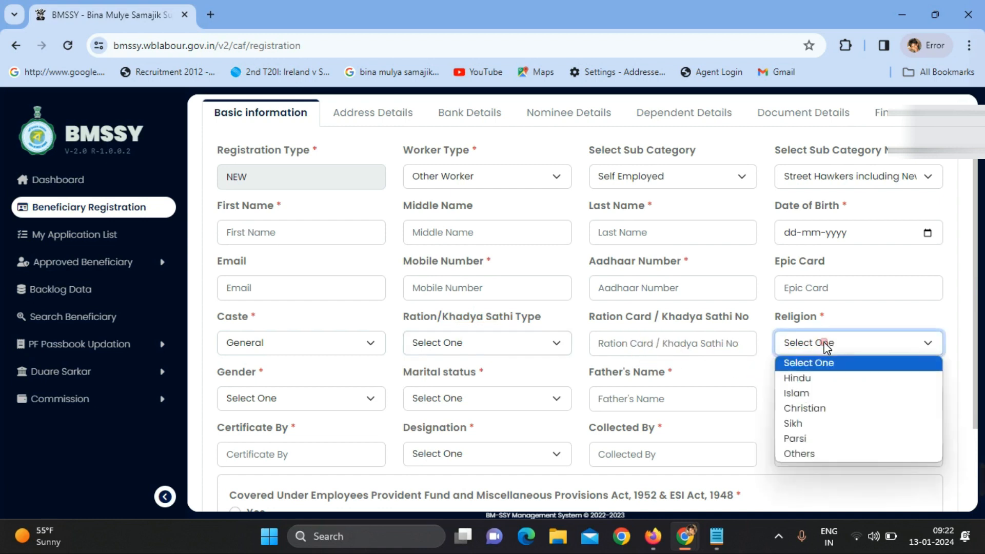
{"action": "left_click", "coordinate": [819, 377]}
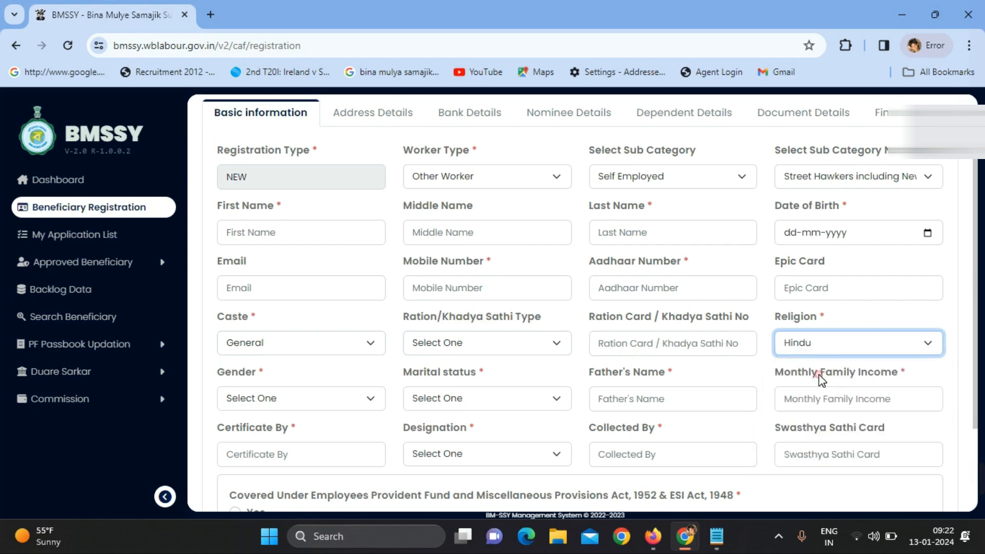
{"action": "left_click", "coordinate": [310, 399]}
{"action": "left_click", "coordinate": [297, 434]}
{"action": "left_click", "coordinate": [354, 401]}
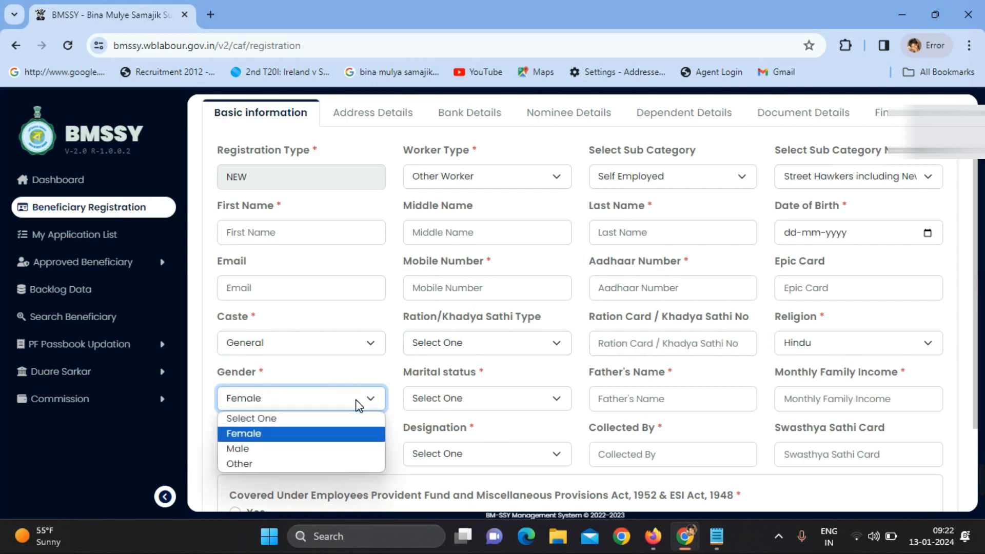
{"action": "left_click", "coordinate": [284, 438]}
{"action": "left_click", "coordinate": [435, 400]}
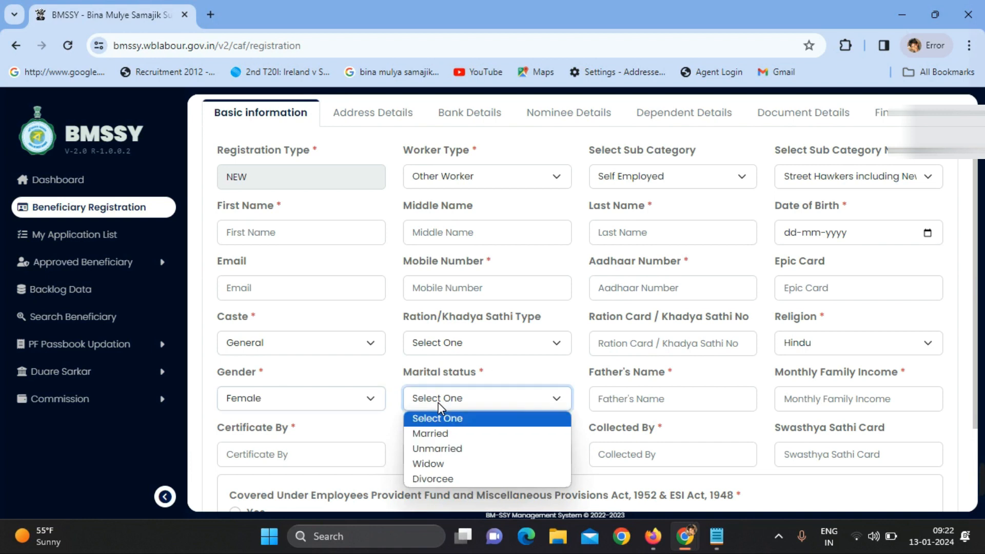
{"action": "left_click", "coordinate": [436, 432]}
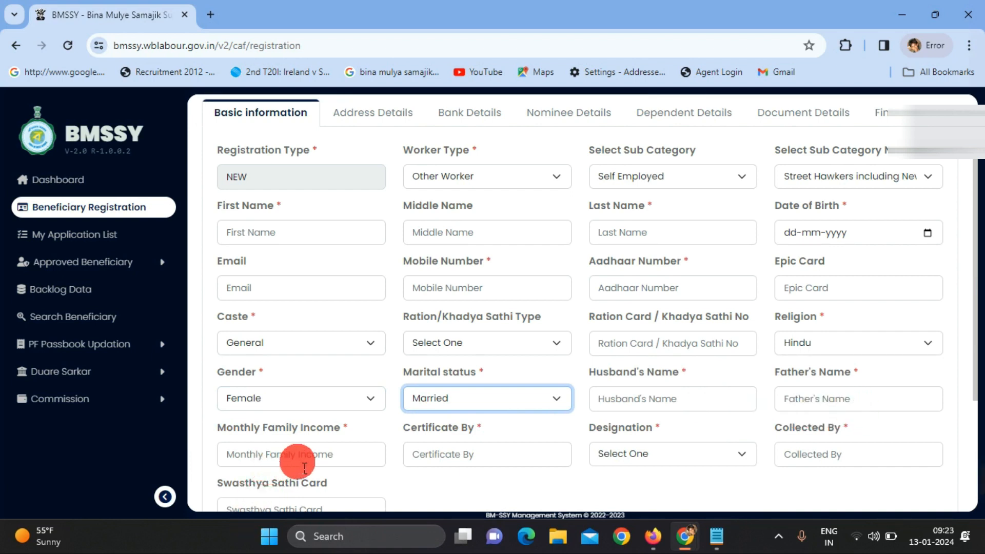
Enter NA as the Father's Name
{"action": "left_click", "coordinate": [869, 412]}
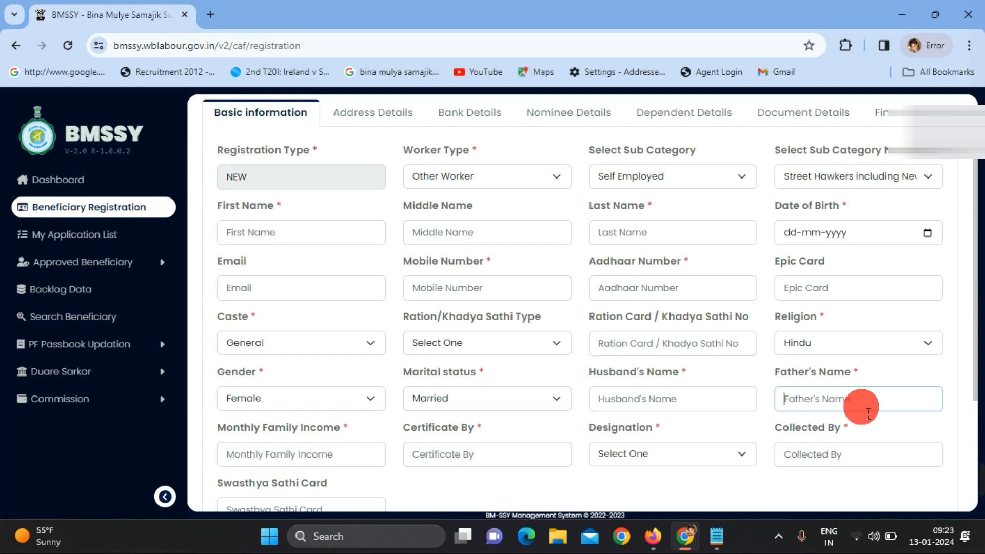
{"action": "type", "text": "n"}
{"action": "key", "text": "BackSpace"}
{"action": "key", "text": "BackSpace"}
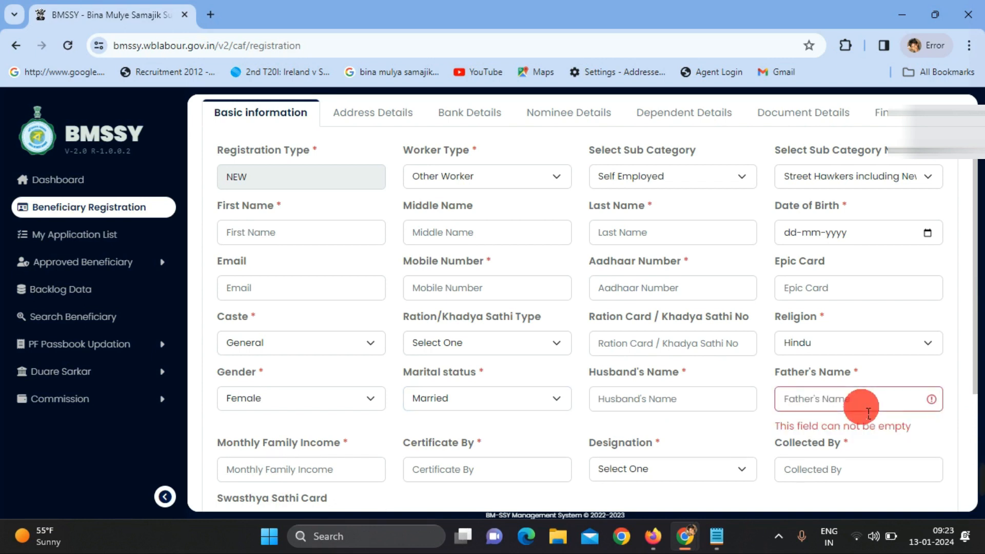
{"action": "type", "text": "NA"}
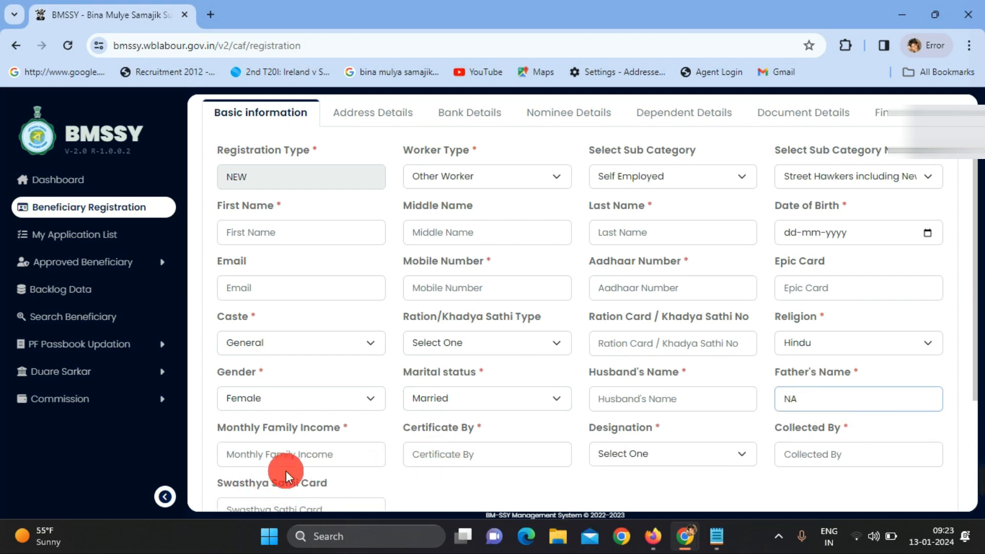
Set the certificate issuer's Designation to Pradhan of Gram Panchayat and review the form
{"action": "left_click", "coordinate": [291, 455]}
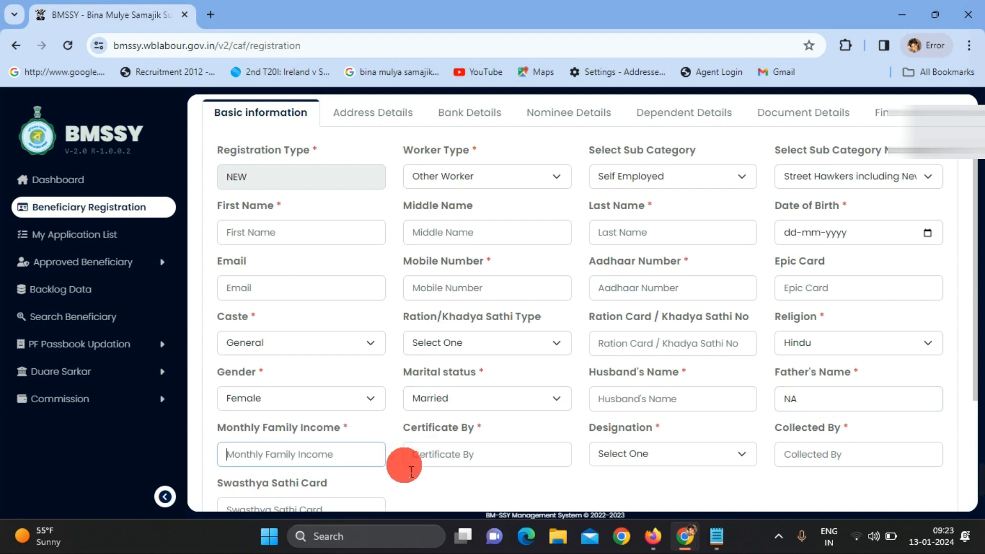
{"action": "left_click", "coordinate": [463, 466]}
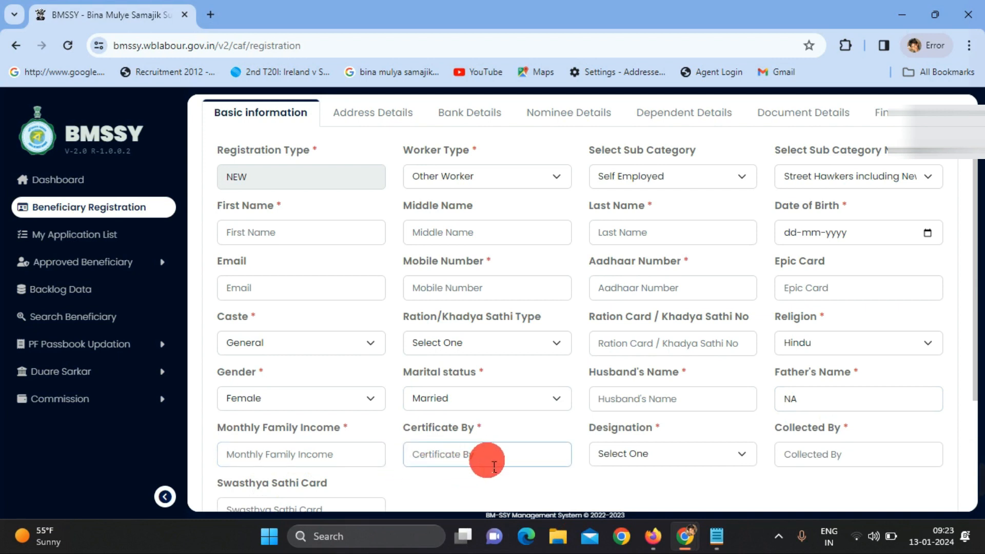
{"action": "left_click", "coordinate": [716, 466]}
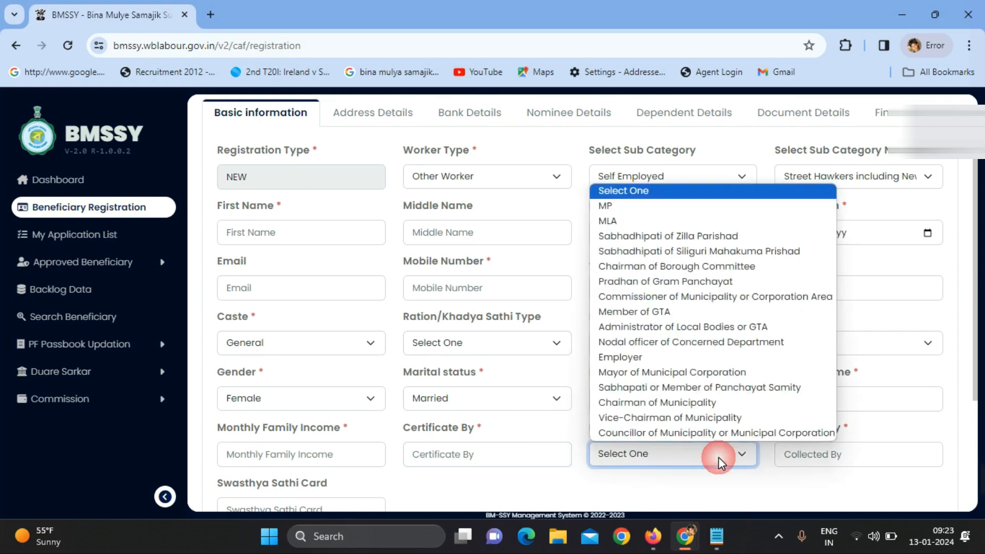
{"action": "left_click", "coordinate": [697, 282]}
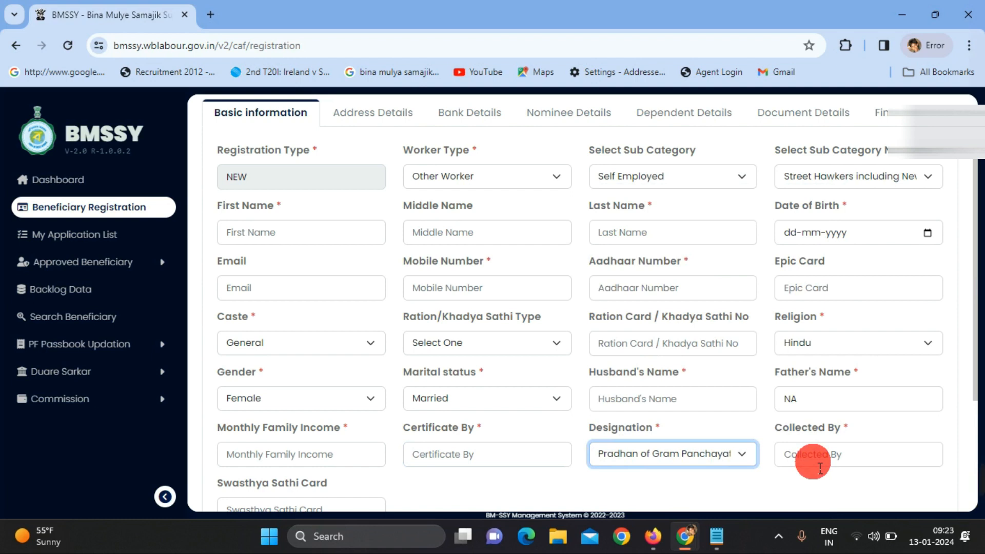
{"action": "scroll", "coordinate": [816, 464], "scroll_direction": "down", "scroll_amount": 3}
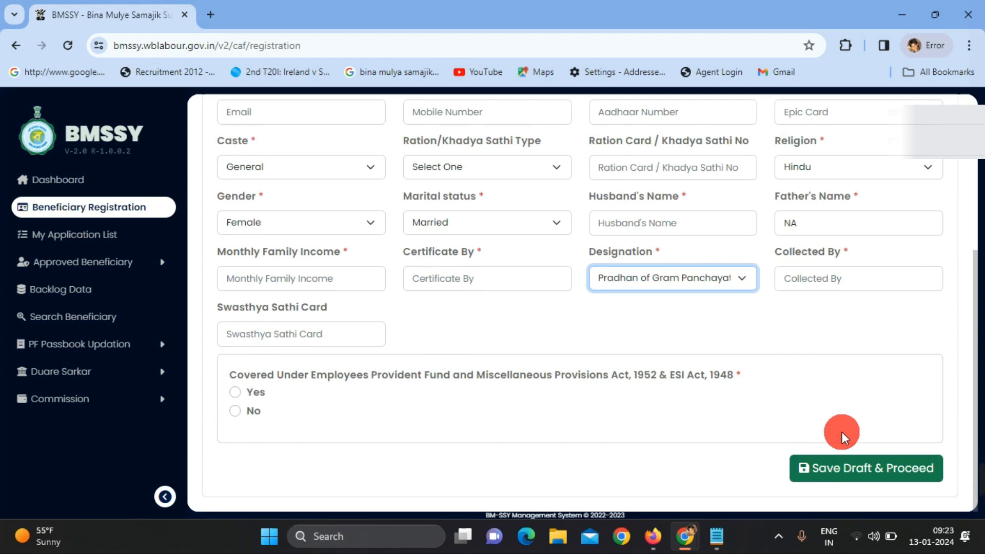
{"action": "scroll", "coordinate": [923, 374], "scroll_direction": "up", "scroll_amount": 5}
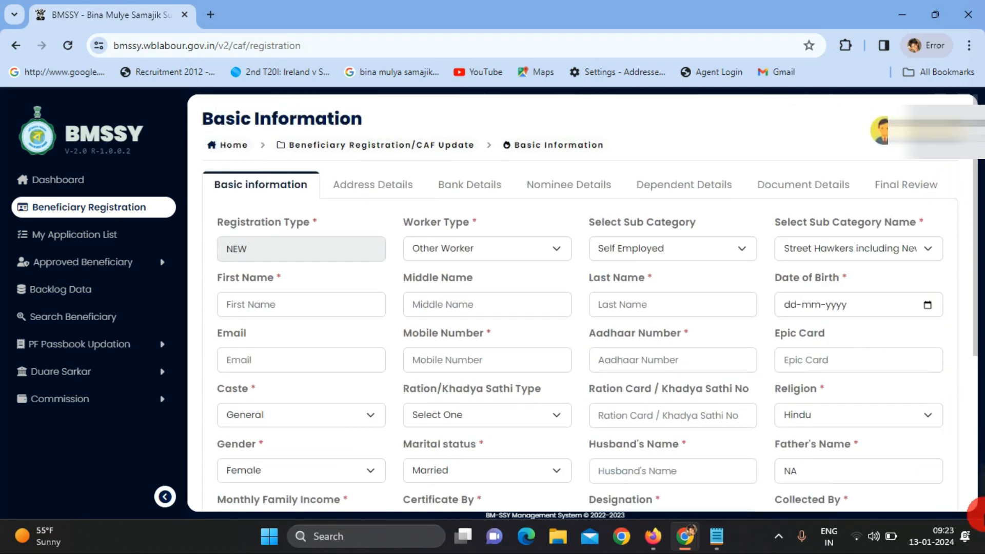
{"action": "mouse_move", "coordinate": [966, 532]}
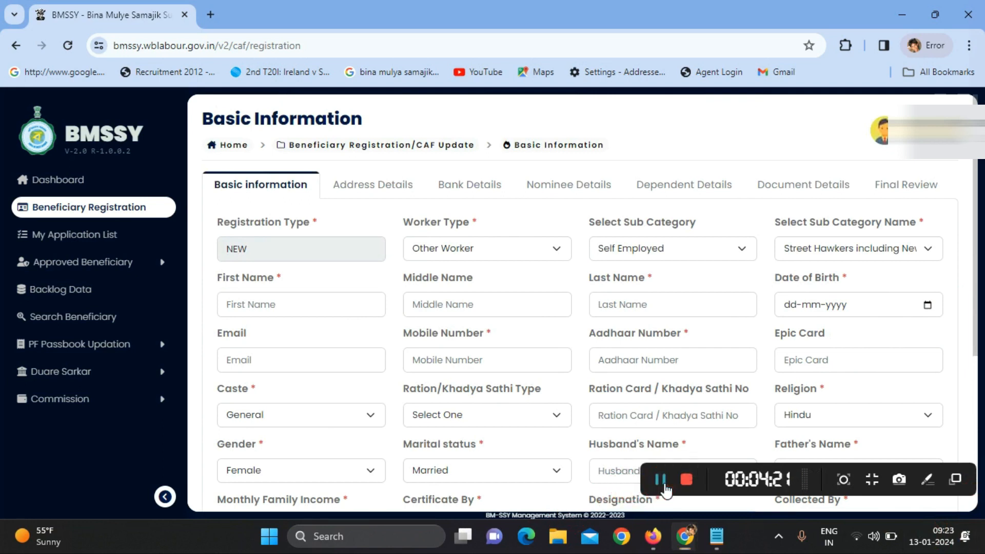
{"action": "left_click", "coordinate": [665, 486]}
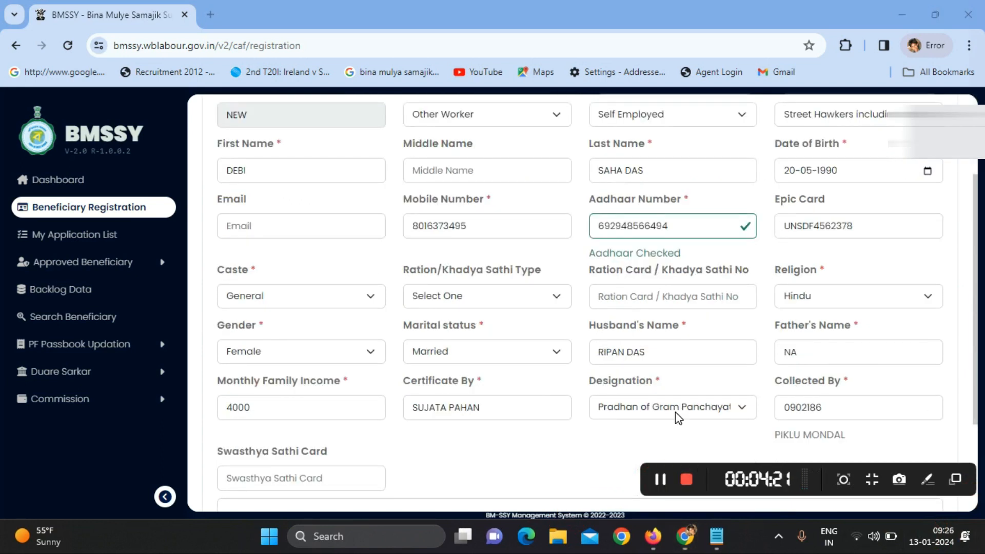
Enter 0 in the flagged field, then Save Draft & Proceed to Address Details
{"action": "left_click", "coordinate": [624, 426]}
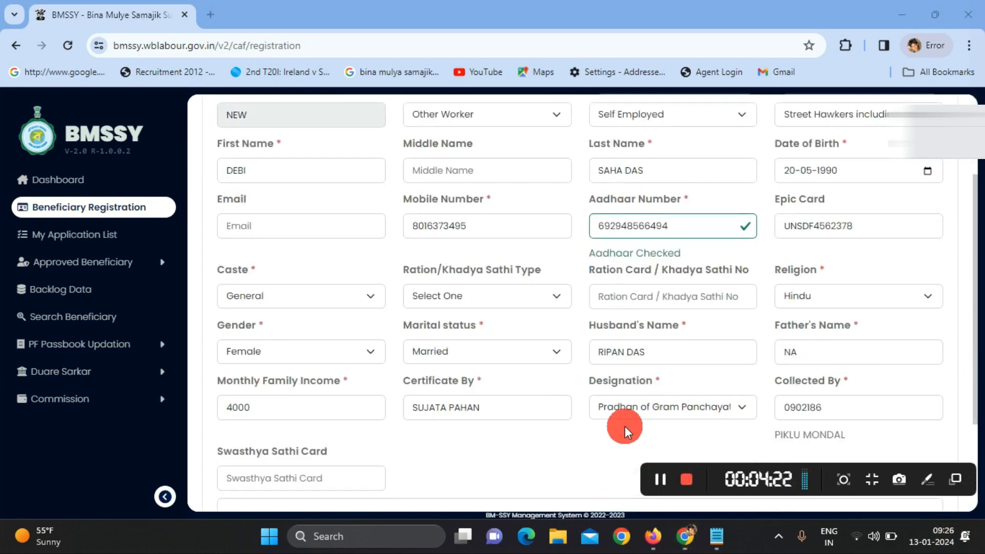
{"action": "left_click", "coordinate": [688, 223]}
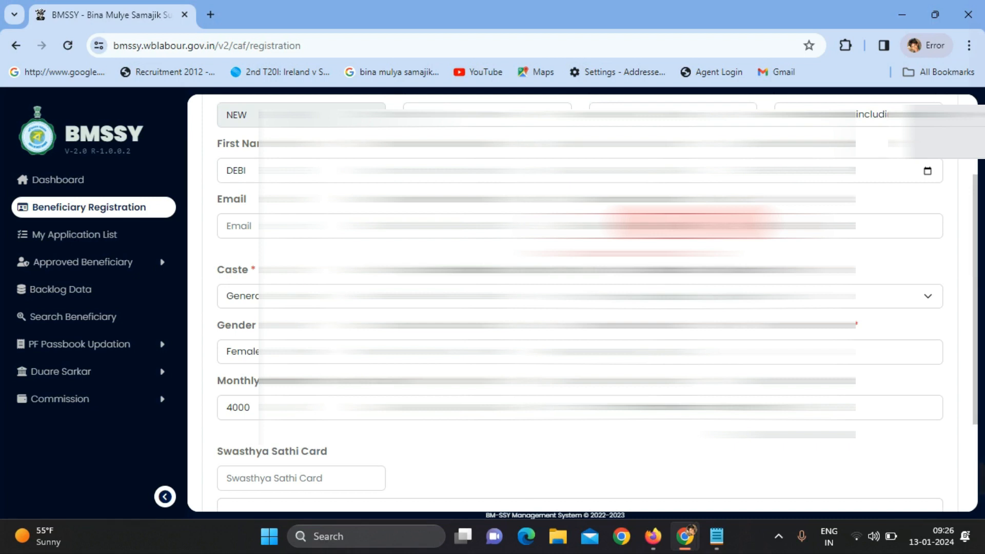
{"action": "type", "text": "0"}
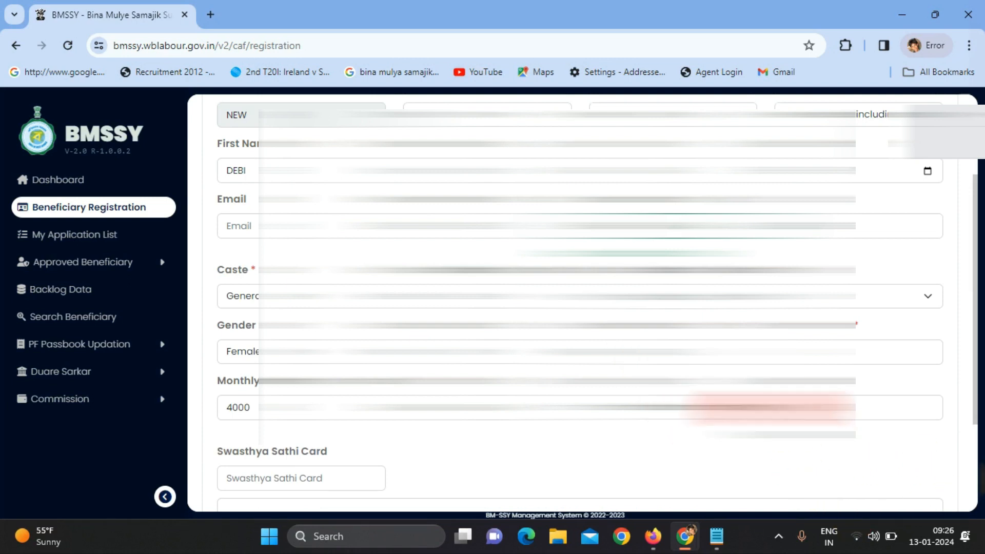
{"action": "mouse_move", "coordinate": [980, 479]}
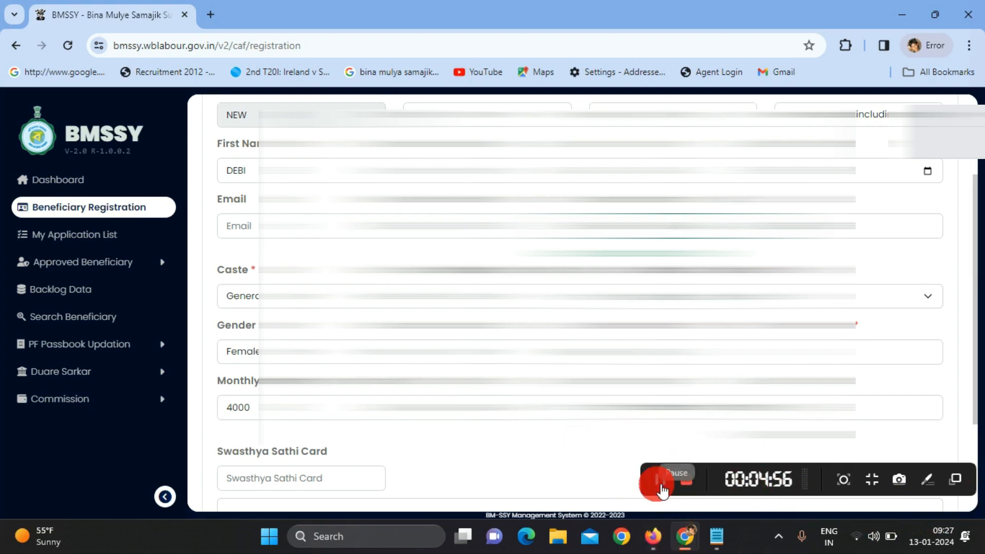
{"action": "left_click", "coordinate": [665, 485]}
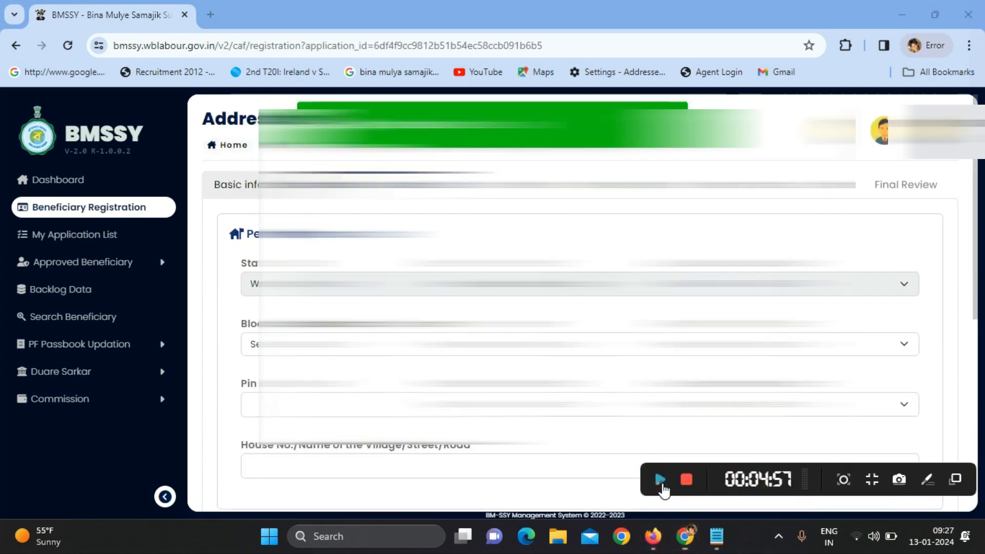
{"action": "left_click", "coordinate": [661, 484]}
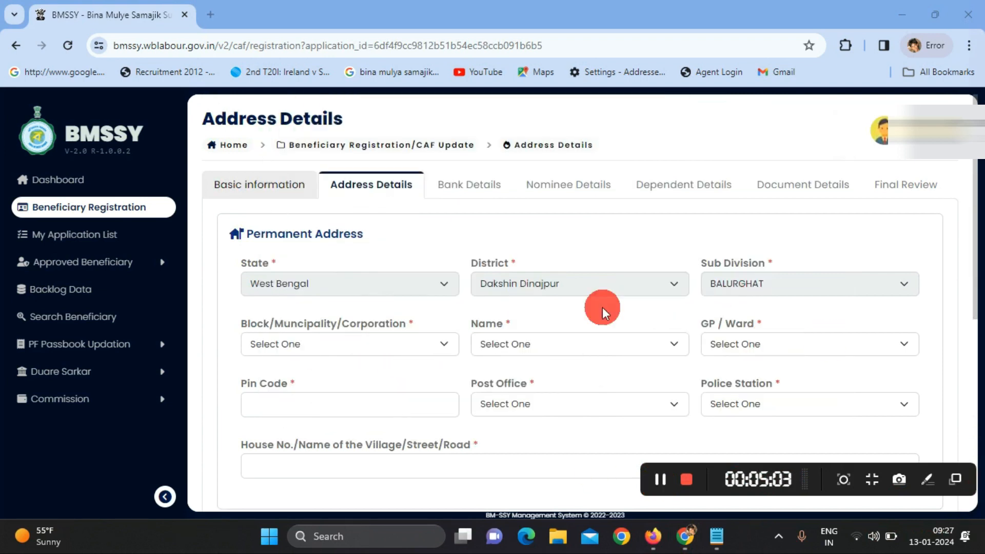
Set the area to Block, block Balurghat, GP/Ward Gopalbati
{"action": "left_click", "coordinate": [327, 343]}
{"action": "left_click", "coordinate": [319, 379]}
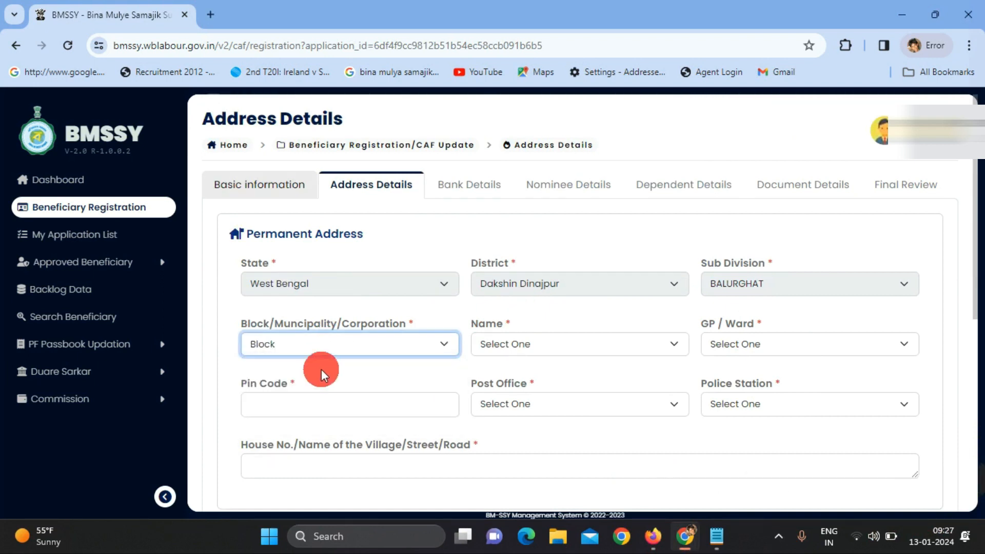
{"action": "left_click", "coordinate": [506, 344]}
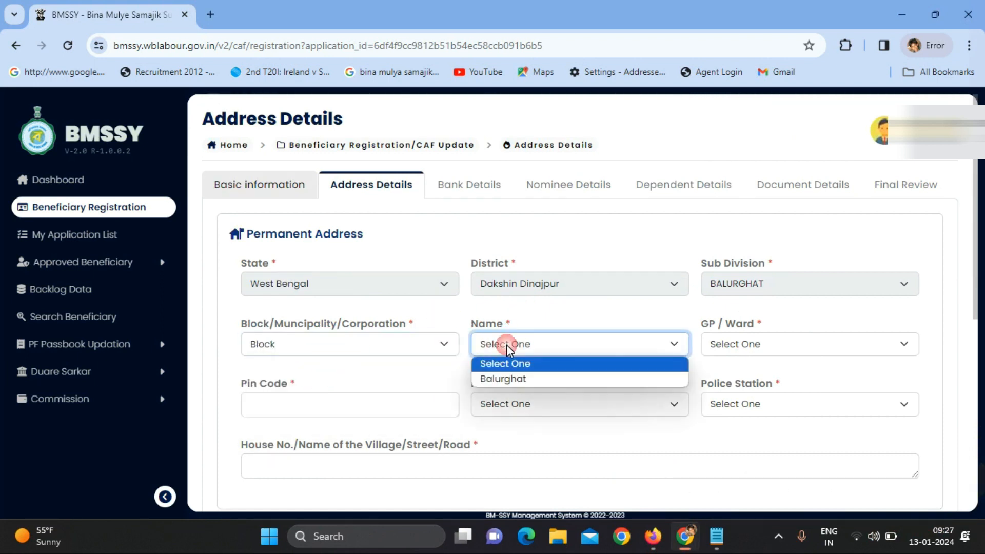
{"action": "left_click", "coordinate": [510, 379]}
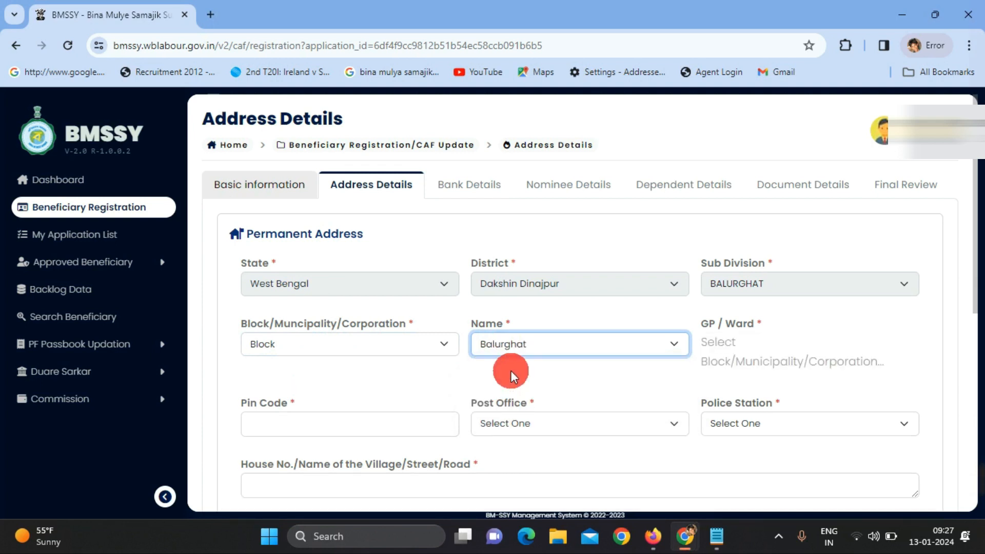
{"action": "left_click", "coordinate": [767, 354]}
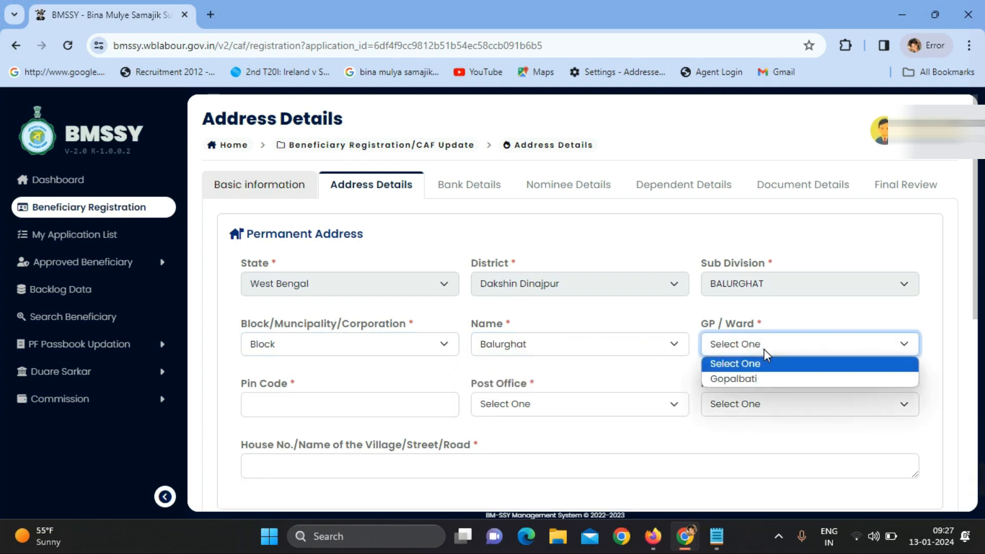
{"action": "left_click", "coordinate": [740, 380]}
Select pin code 733145, post office Thakurpurahat B.O and police station Balurghat
{"action": "left_click", "coordinate": [354, 404]}
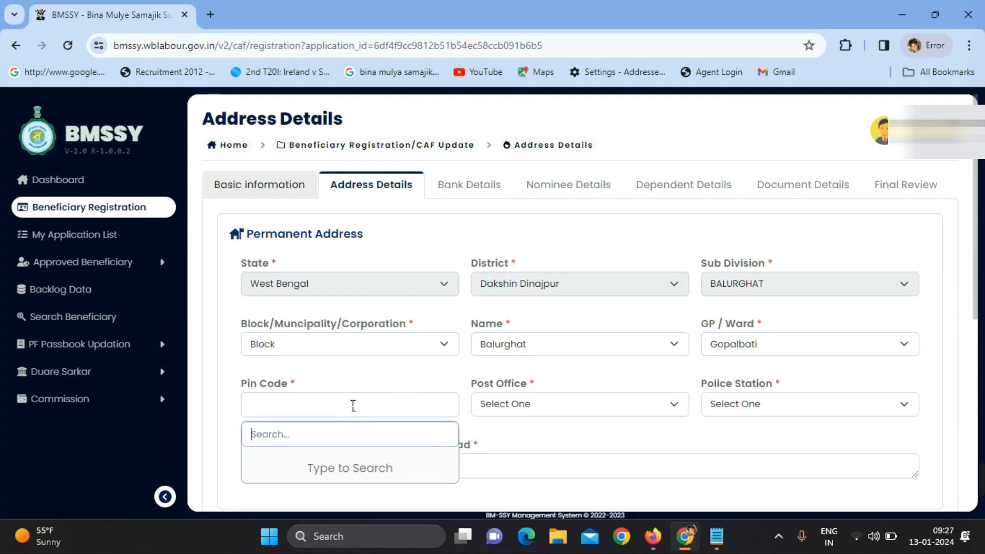
{"action": "type", "text": "733145"}
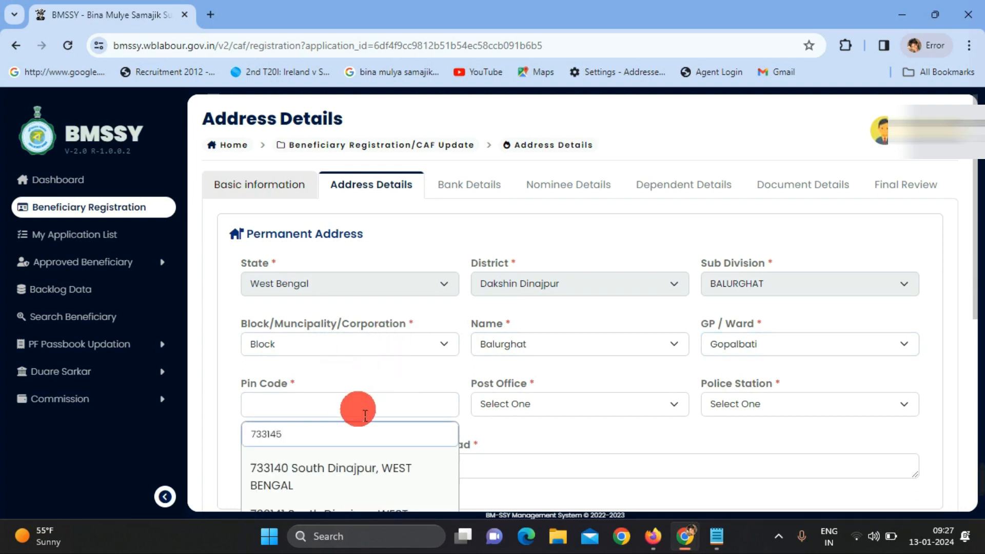
{"action": "scroll", "coordinate": [358, 407], "scroll_direction": "down", "scroll_amount": 2}
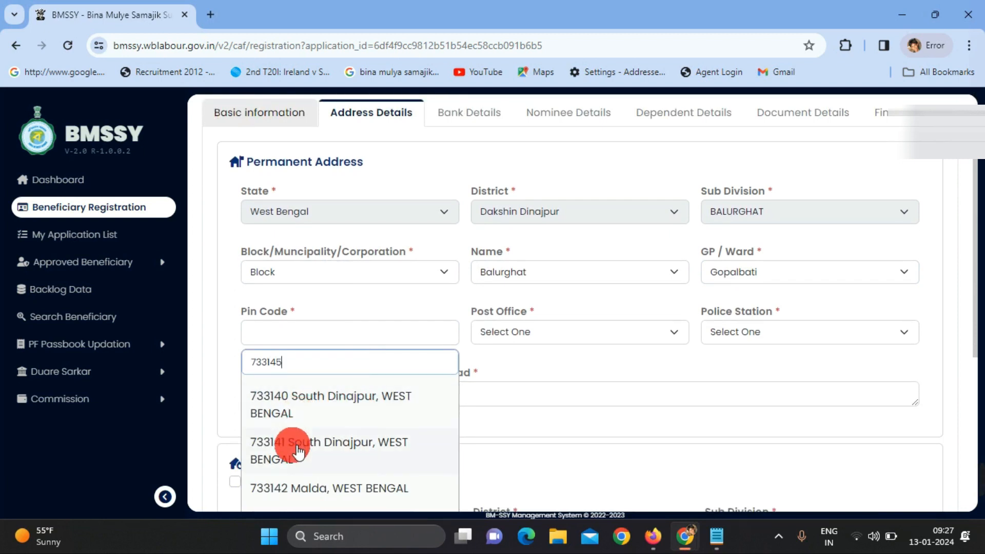
{"action": "scroll", "coordinate": [324, 426], "scroll_direction": "down", "scroll_amount": 4}
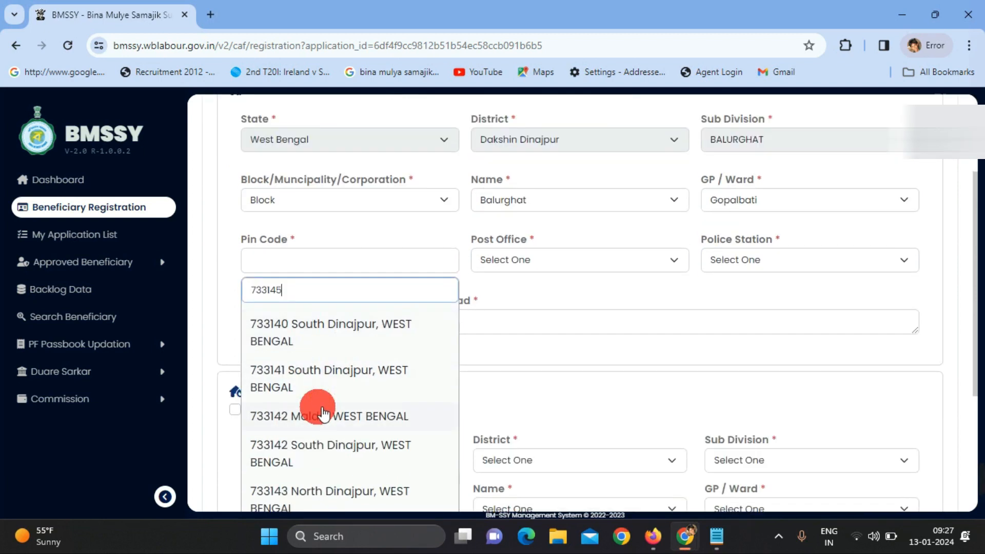
{"action": "left_click", "coordinate": [307, 465]}
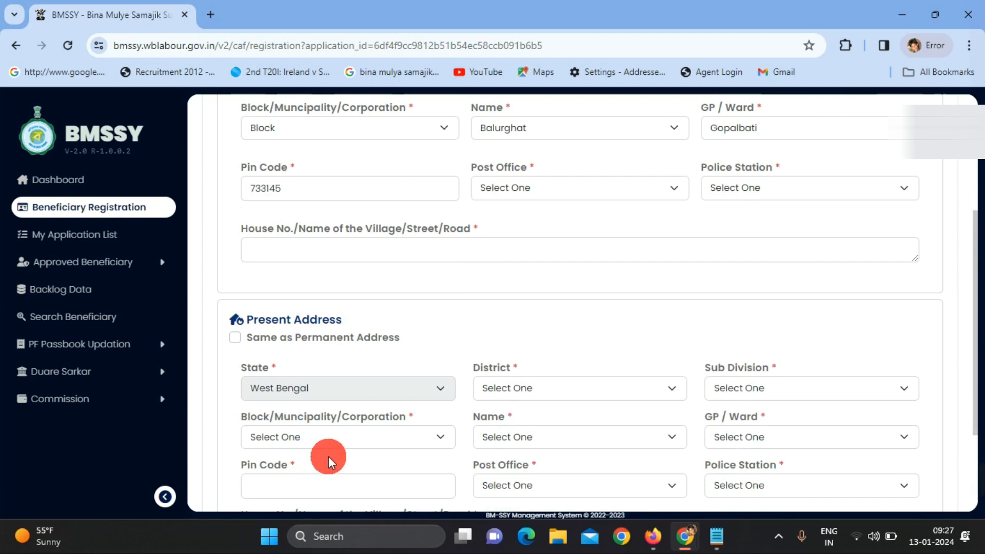
{"action": "left_click", "coordinate": [564, 190]}
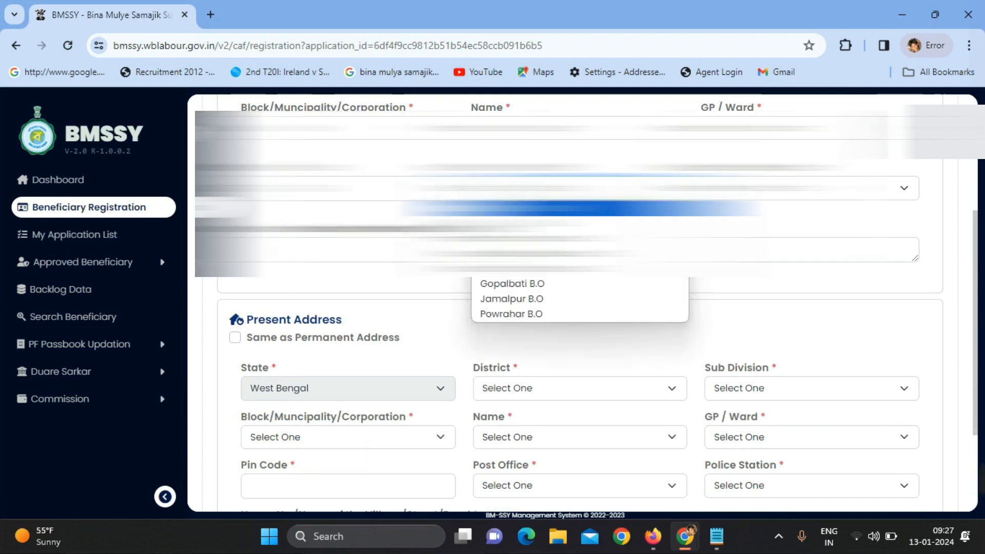
{"action": "left_click", "coordinate": [554, 252]}
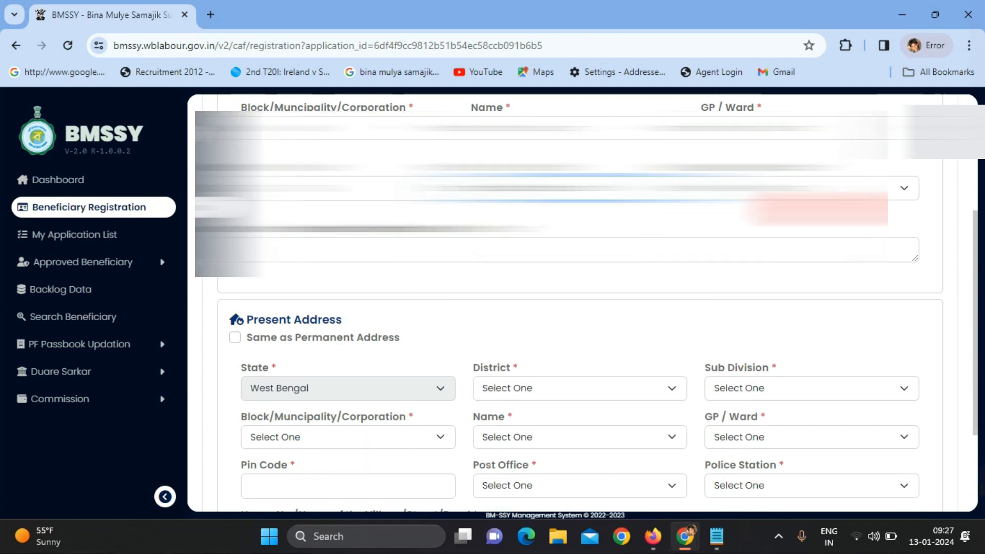
{"action": "left_click", "coordinate": [816, 191]}
{"action": "left_click", "coordinate": [753, 224]}
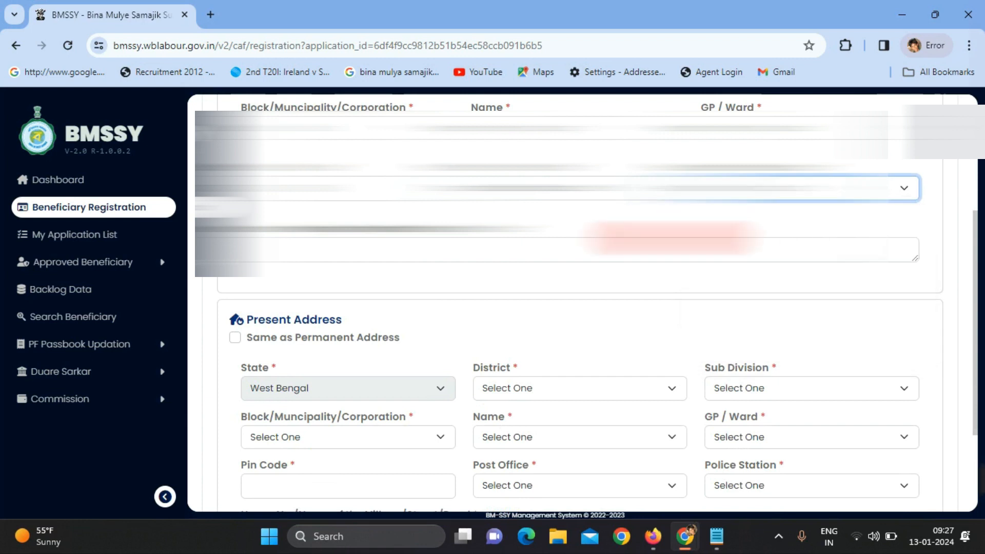
{"action": "left_click", "coordinate": [439, 254]}
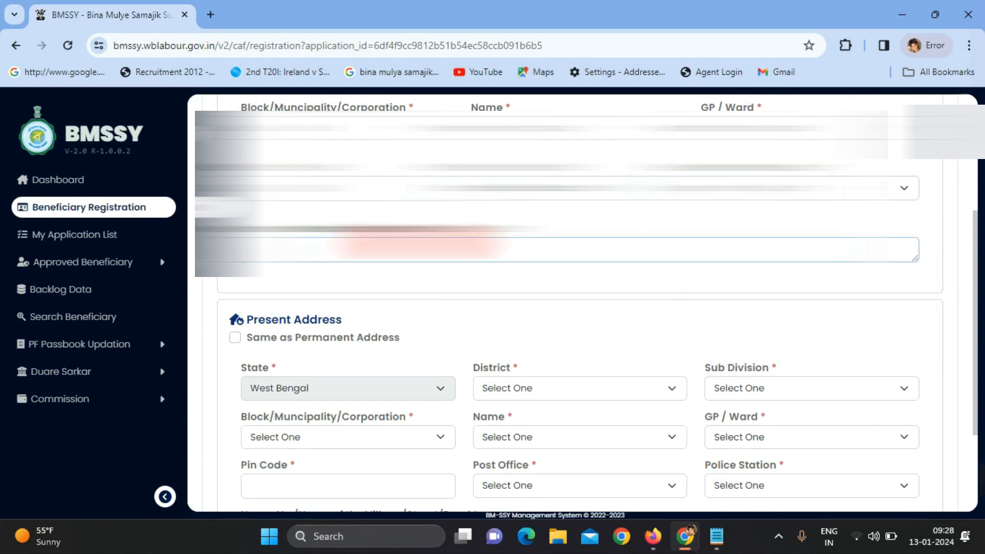
{"action": "type", "text": "..."}
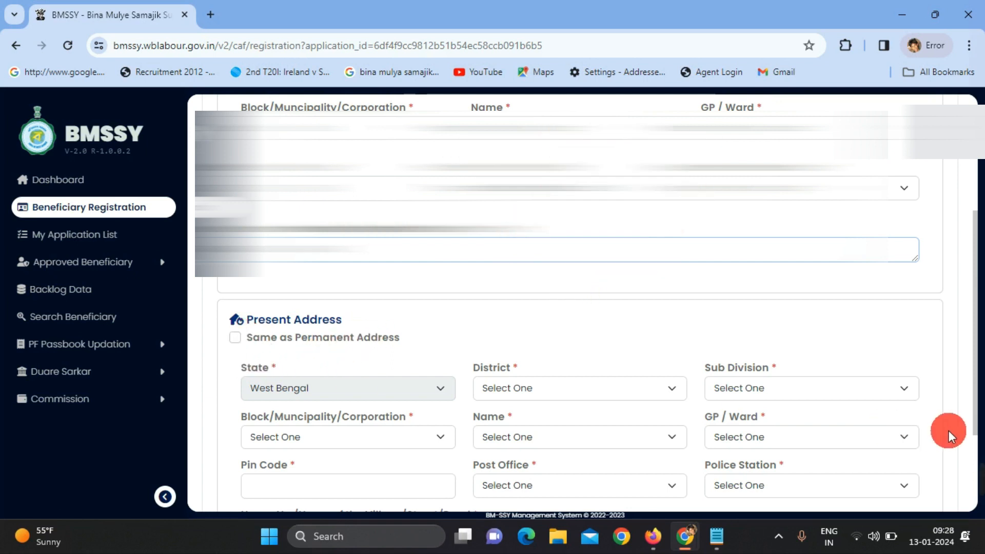
{"action": "mouse_move", "coordinate": [698, 464]}
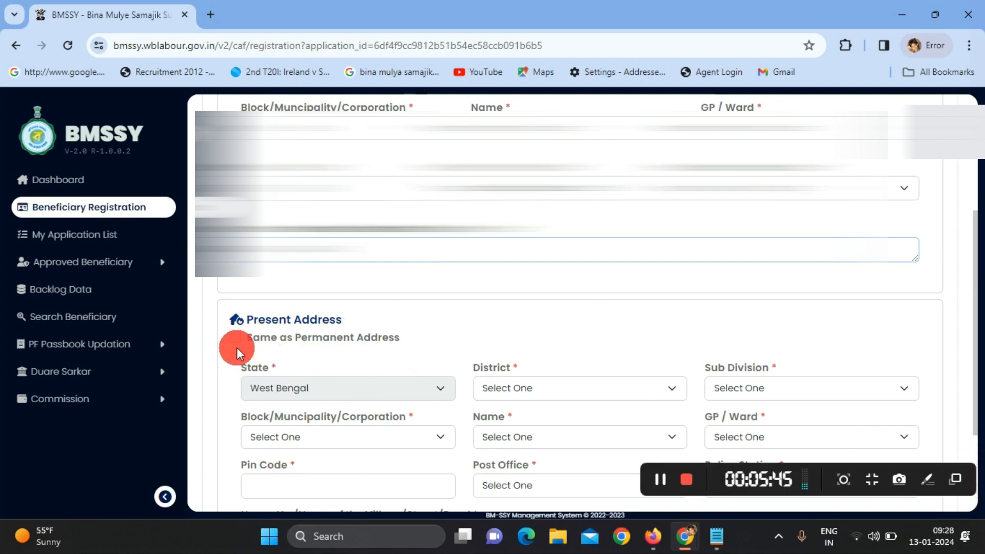
{"action": "left_click", "coordinate": [663, 481]}
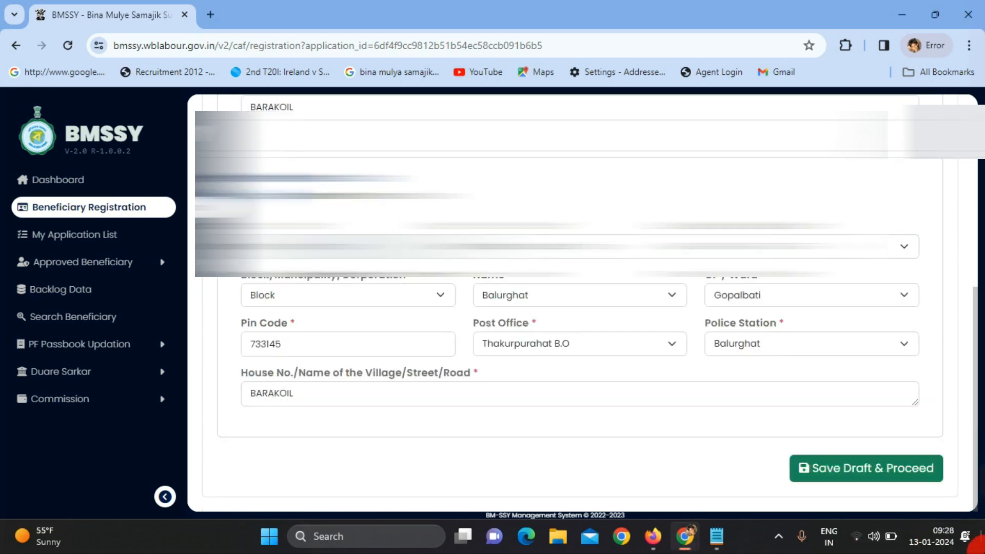
Save the address, pick IFSC SBIN0007069 (State Bank of India, Kamar Para), and enter the account number
{"action": "left_click", "coordinate": [828, 465]}
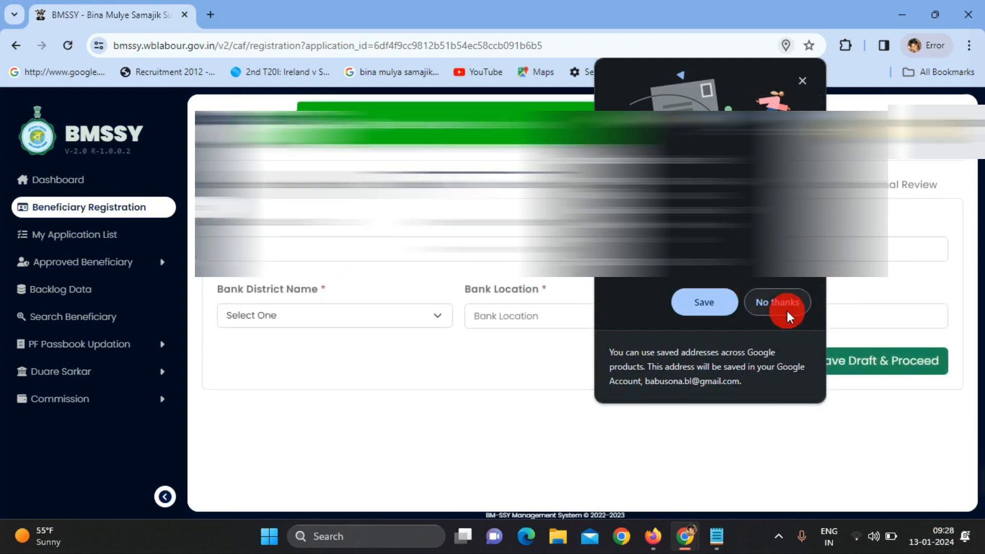
{"action": "left_click", "coordinate": [777, 304]}
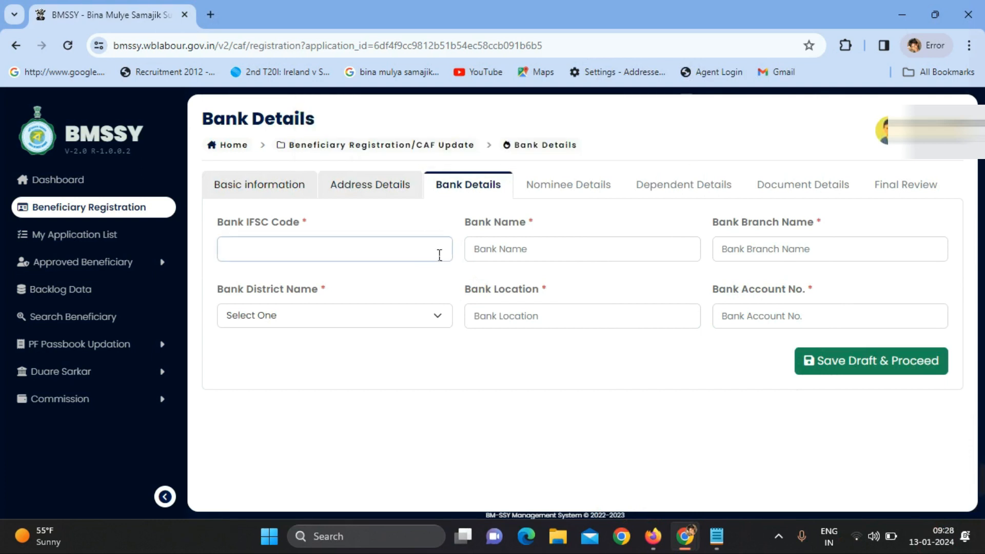
{"action": "left_click", "coordinate": [439, 254]}
{"action": "type", "text": "SBIN"}
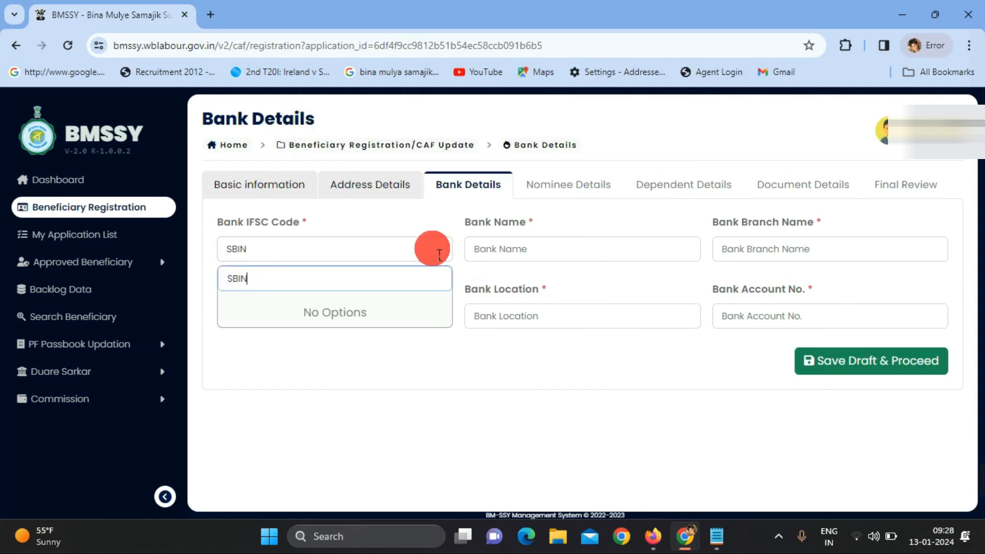
{"action": "type", "text": "0007069"}
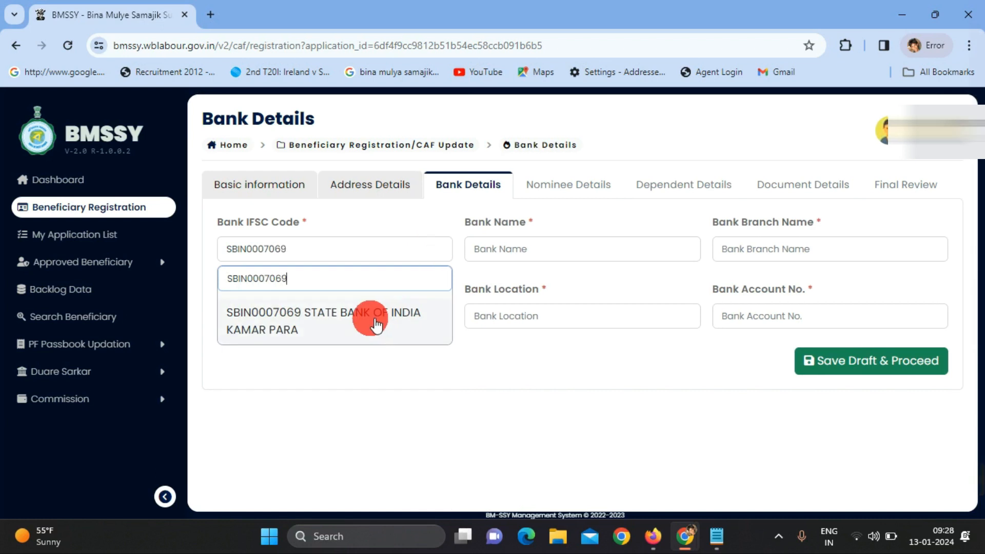
{"action": "left_click", "coordinate": [376, 325]}
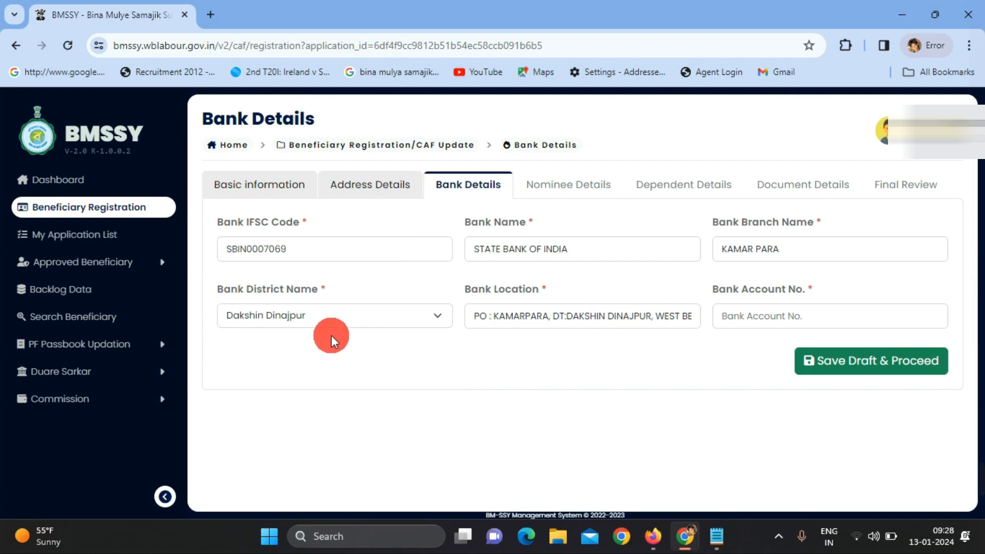
{"action": "left_click", "coordinate": [814, 318]}
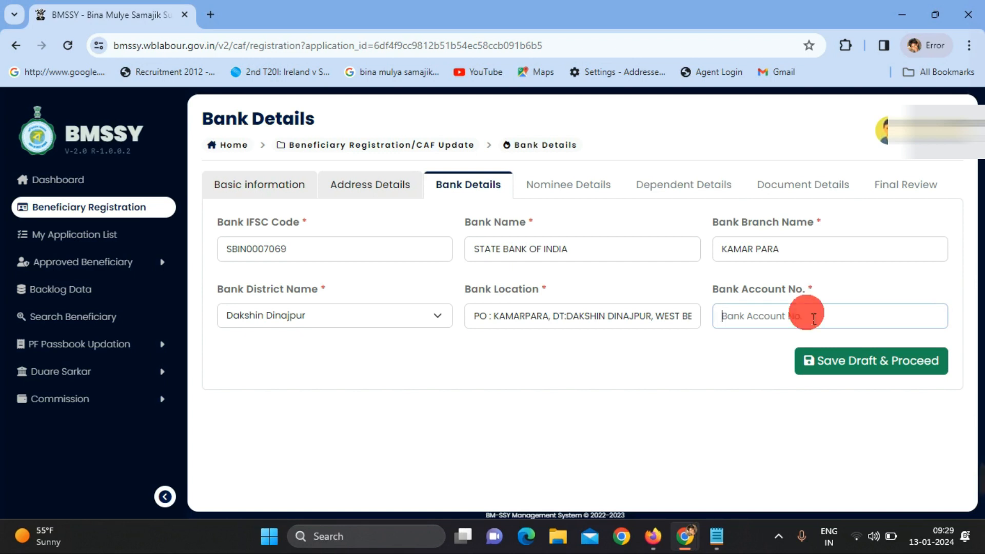
{"action": "type", "text": "0000"}
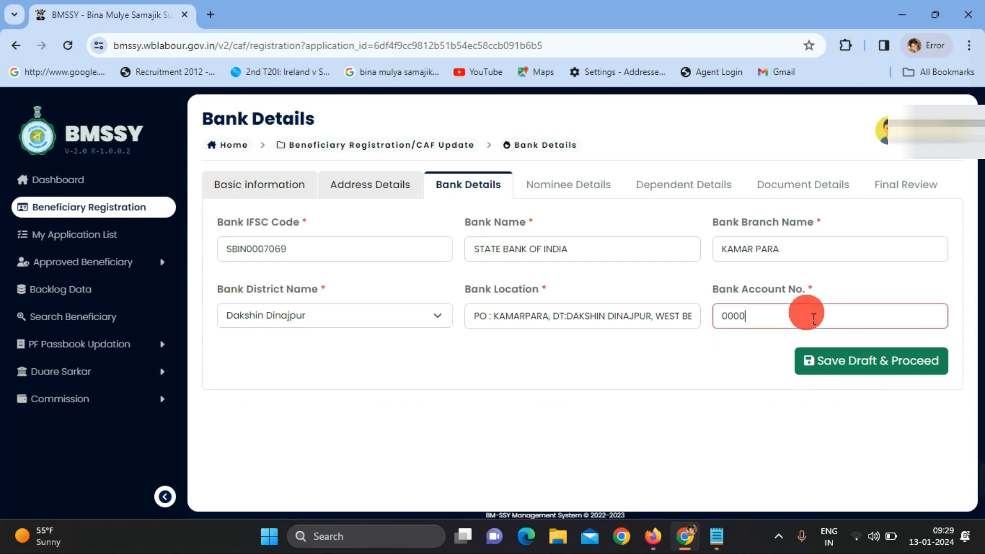
{"action": "type", "text": "000000"}
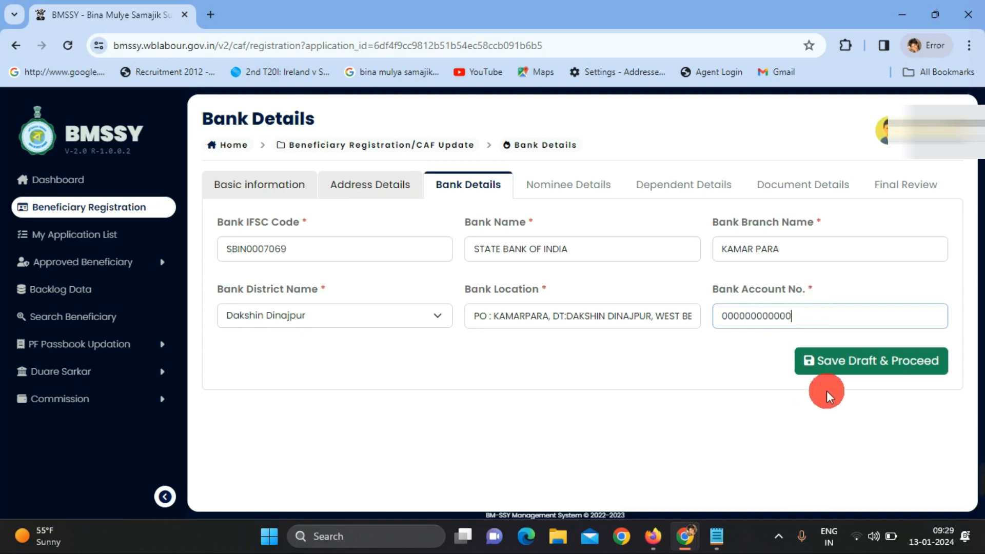
Save bank details, then set the nominee relationship to Spouse with share 100
{"action": "left_click", "coordinate": [872, 365]}
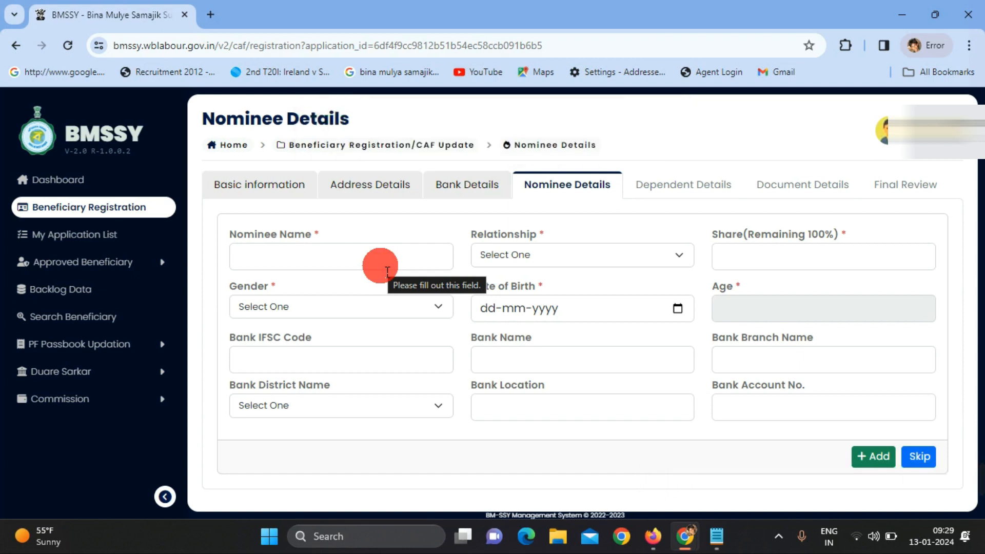
{"action": "left_click", "coordinate": [650, 258]}
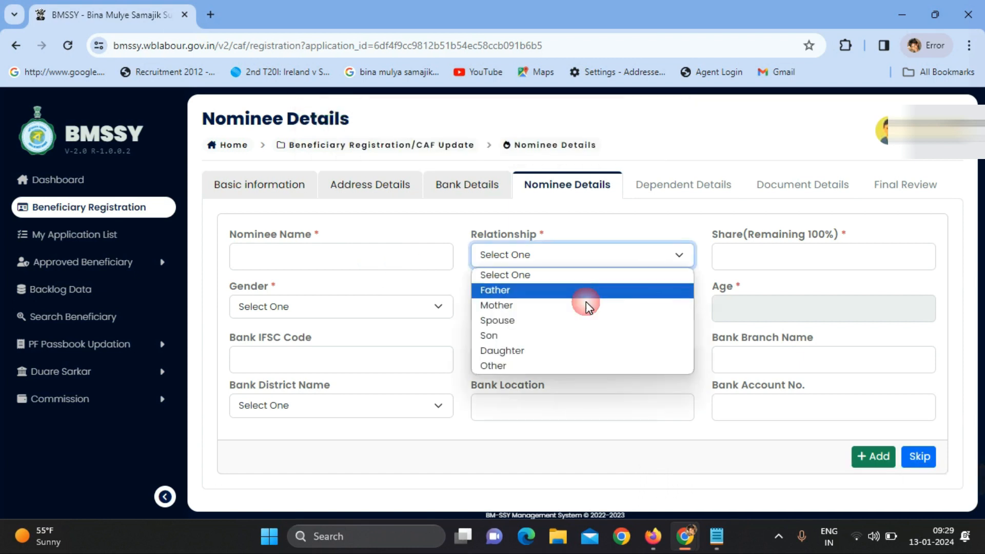
{"action": "left_click", "coordinate": [556, 334]}
{"action": "left_click", "coordinate": [539, 261]}
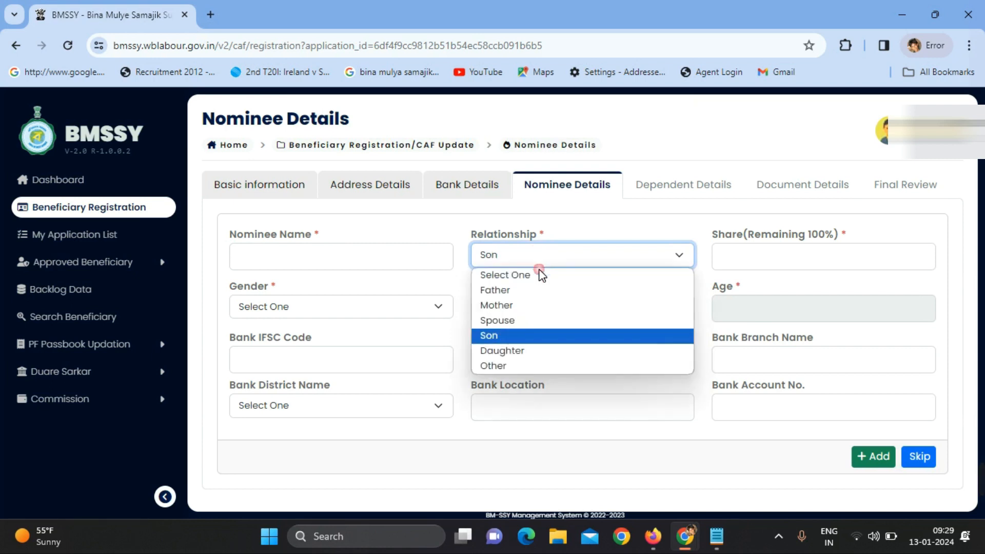
{"action": "left_click", "coordinate": [534, 315]}
{"action": "left_click", "coordinate": [749, 254]}
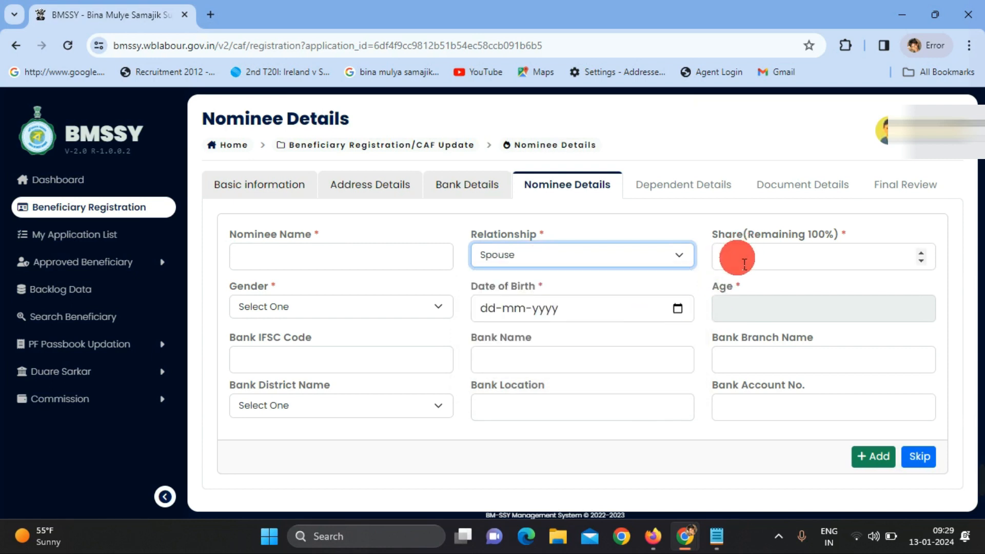
{"action": "type", "text": "100"}
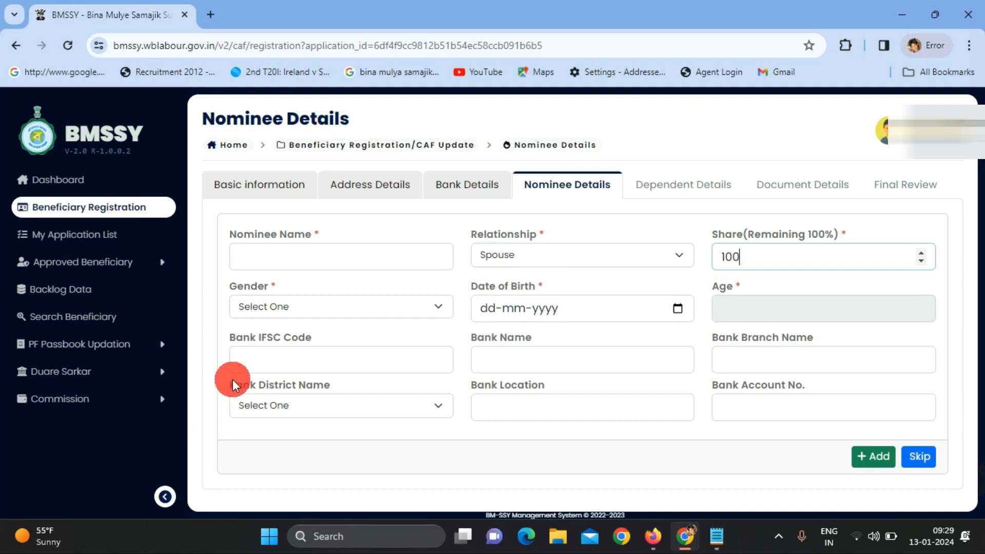
Set nominee gender Female and birth date 01-01-1995, add the nominee, and save
{"action": "left_click", "coordinate": [329, 314]}
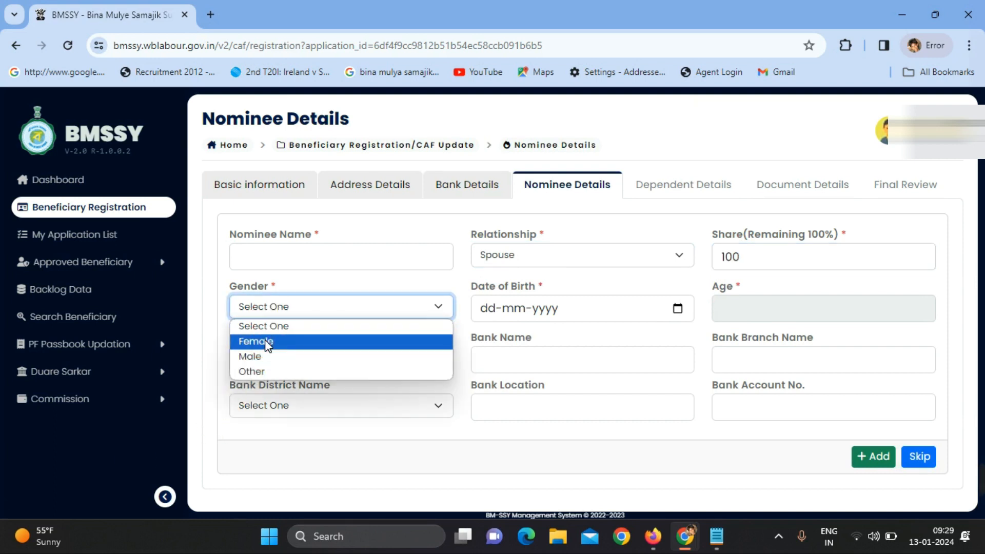
{"action": "left_click", "coordinate": [253, 341]}
{"action": "left_click", "coordinate": [483, 310]}
{"action": "type", "text": "0101201995"}
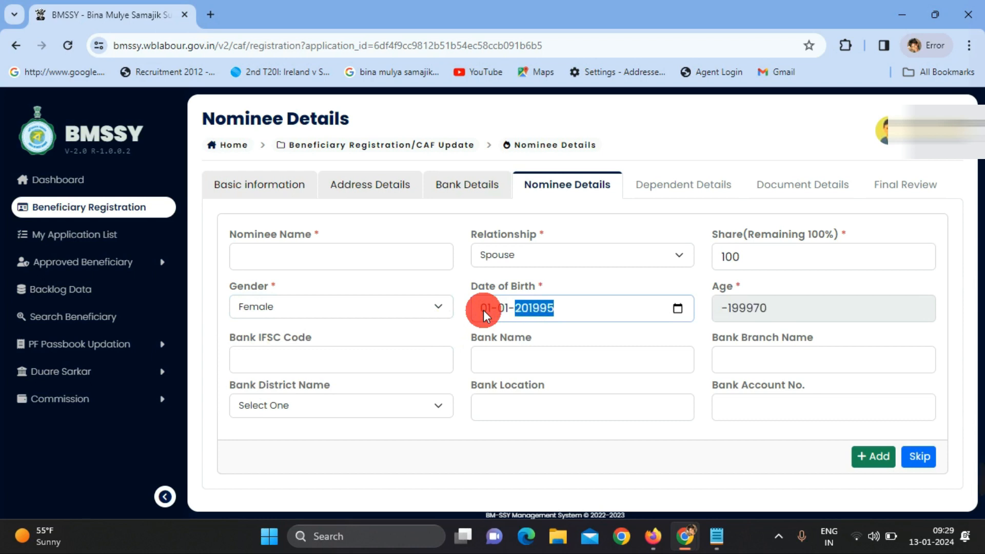
{"action": "type", "text": "1995"}
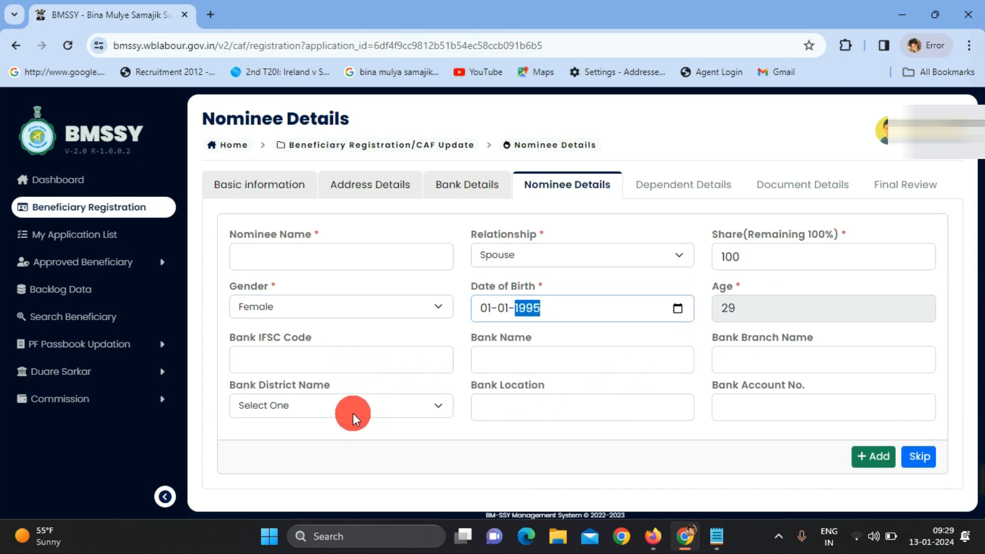
{"action": "left_click", "coordinate": [338, 370]}
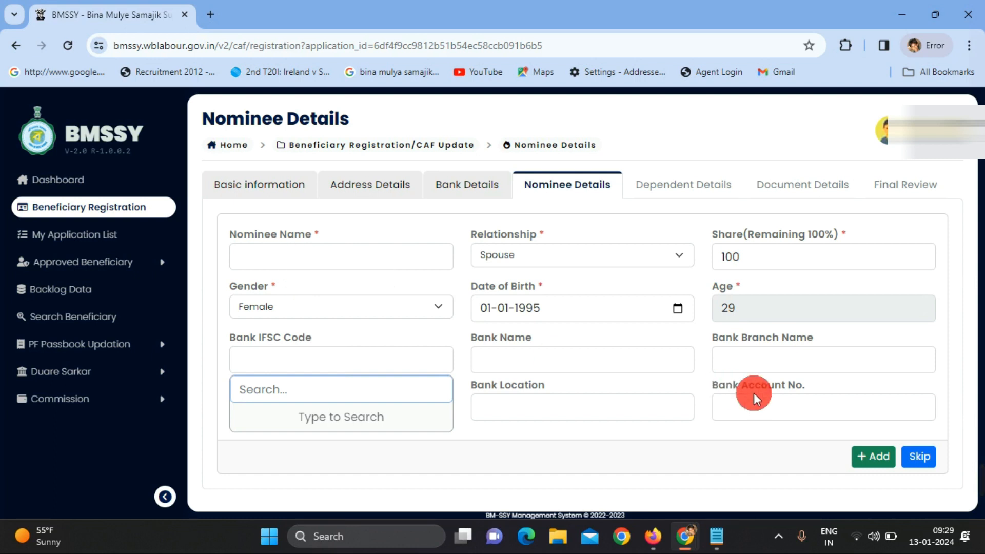
{"action": "left_click", "coordinate": [915, 456]}
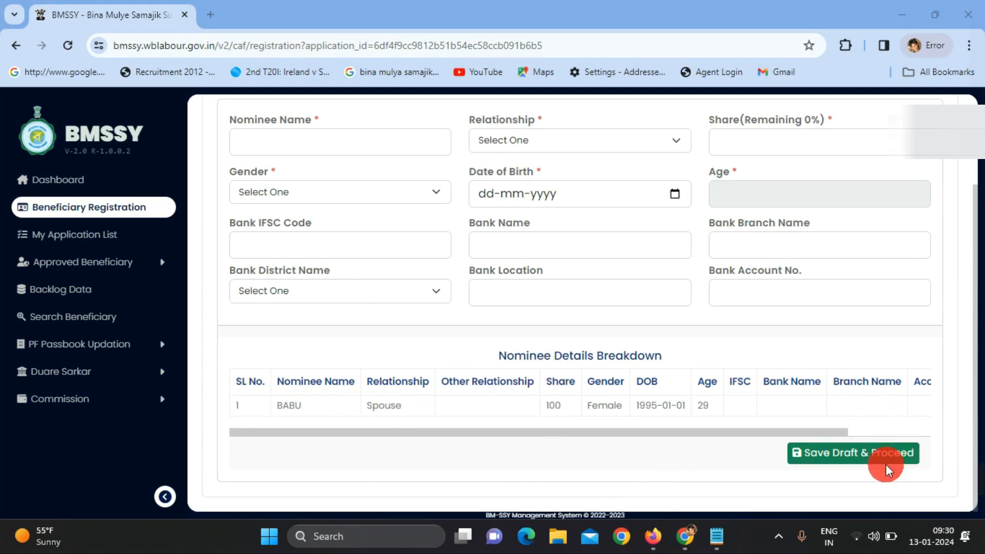
{"action": "left_click", "coordinate": [866, 452]}
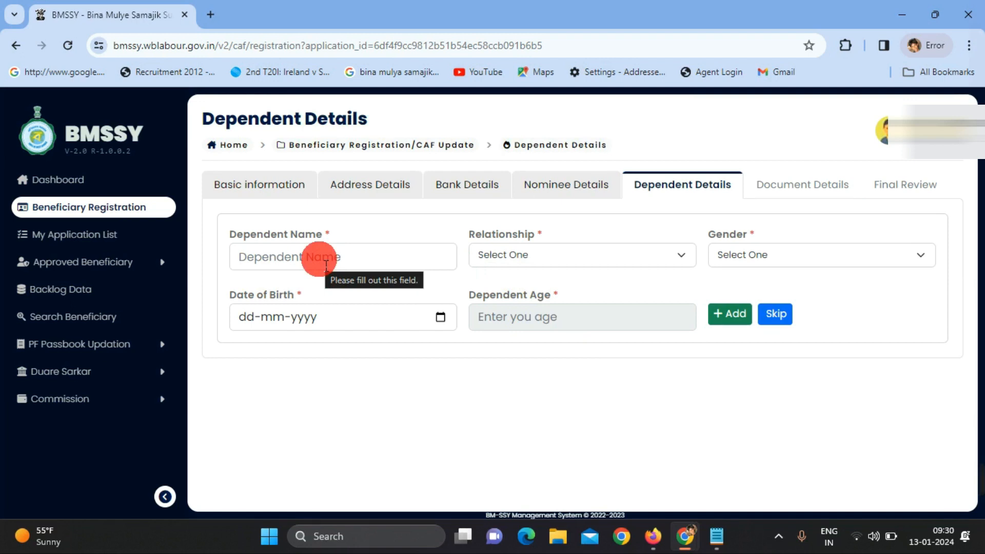
Leave the dependent name and relationship empty and skip the Dependent Details step
{"action": "left_click", "coordinate": [325, 264]}
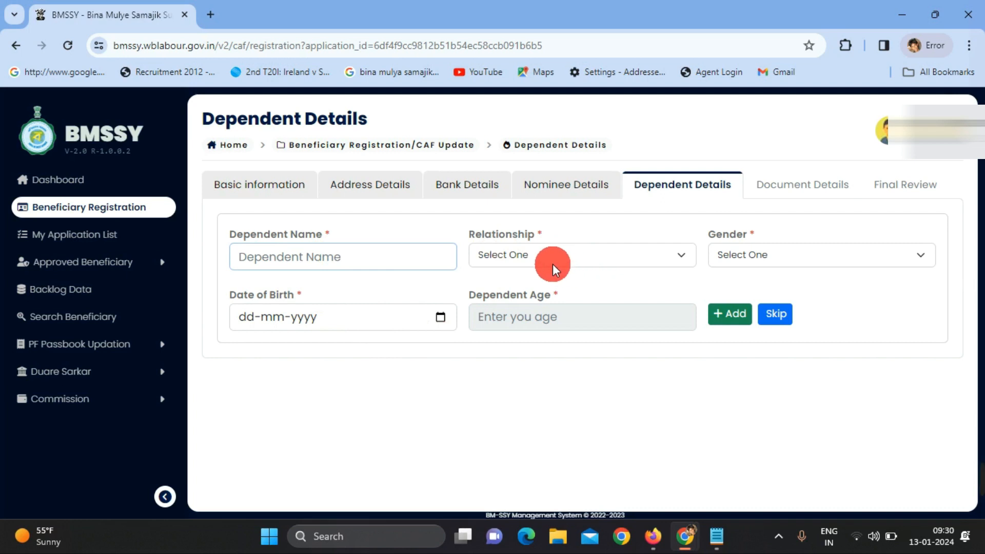
{"action": "left_click", "coordinate": [602, 251]}
{"action": "left_click", "coordinate": [601, 251]}
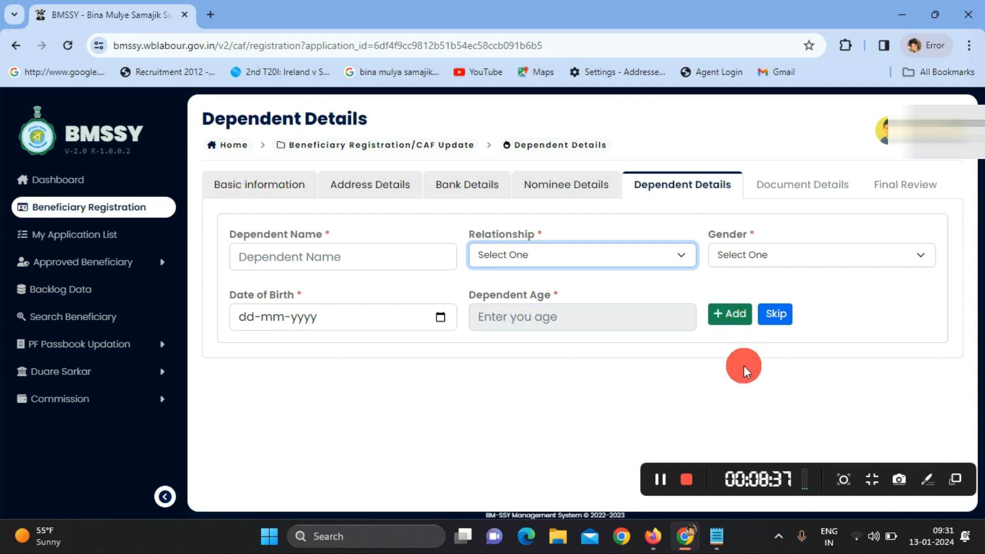
{"action": "left_click", "coordinate": [775, 315]}
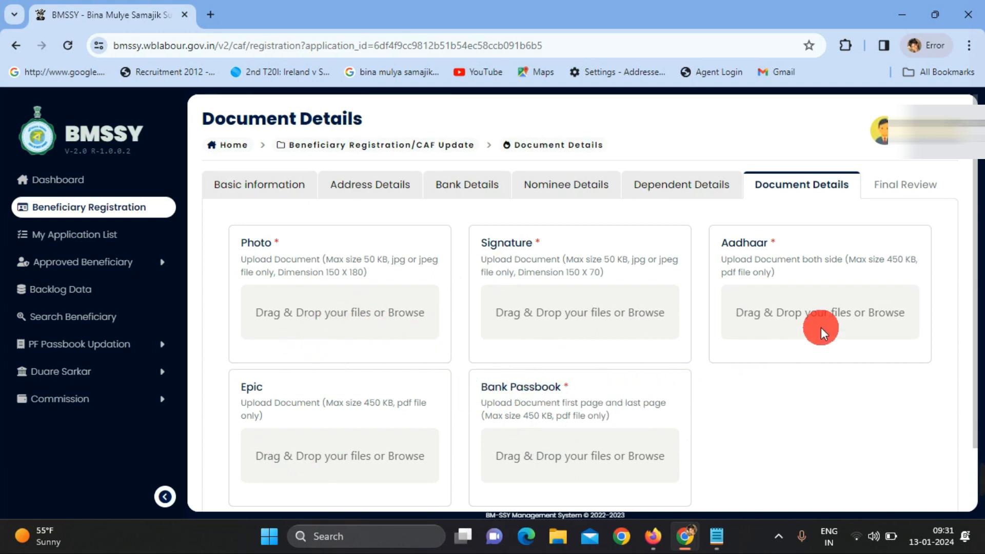
Scroll through the empty Photo, Signature, Aadhaar, Epic and Bank Passbook upload slots
{"action": "scroll", "coordinate": [591, 386], "scroll_direction": "down", "scroll_amount": 2}
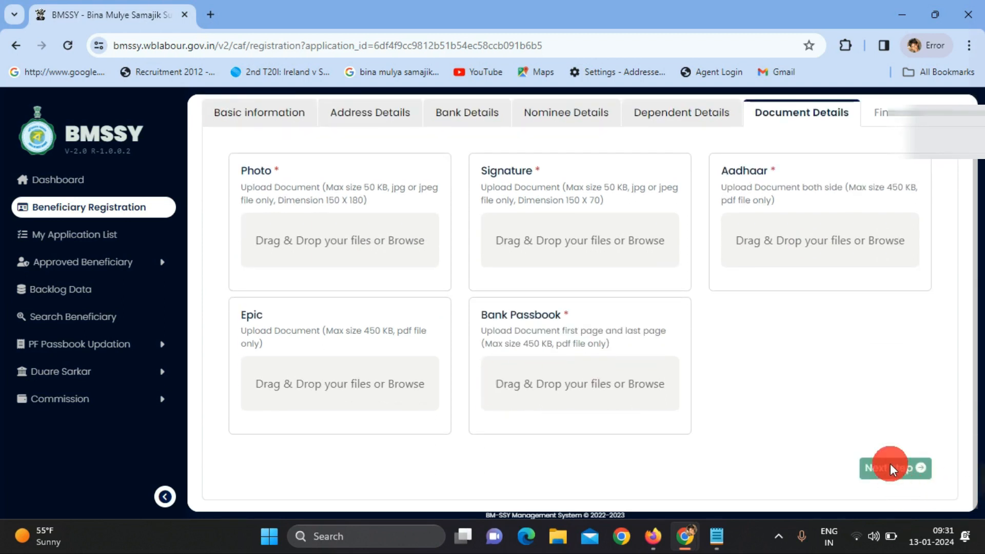
{"action": "scroll", "coordinate": [714, 349], "scroll_direction": "up", "scroll_amount": 2}
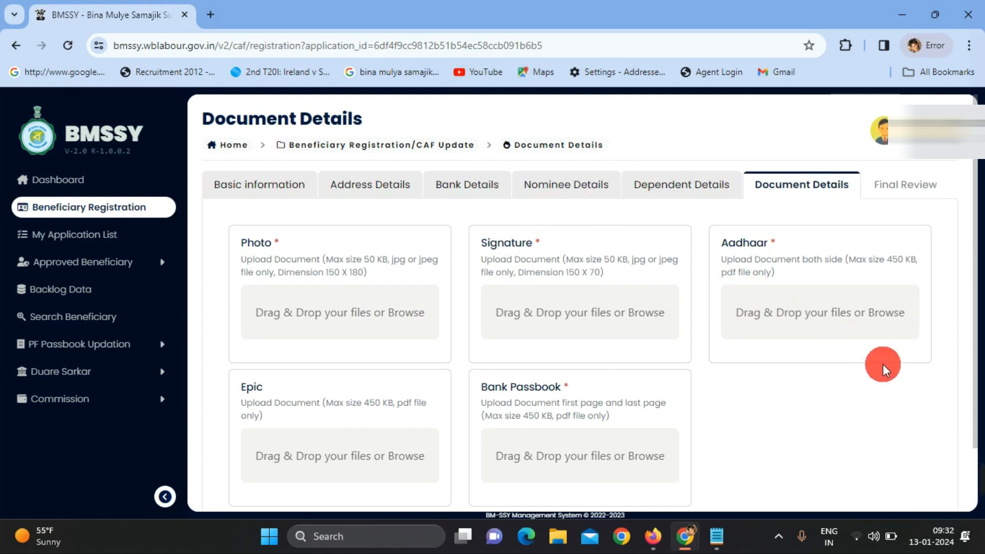
{"action": "mouse_move", "coordinate": [968, 514]}
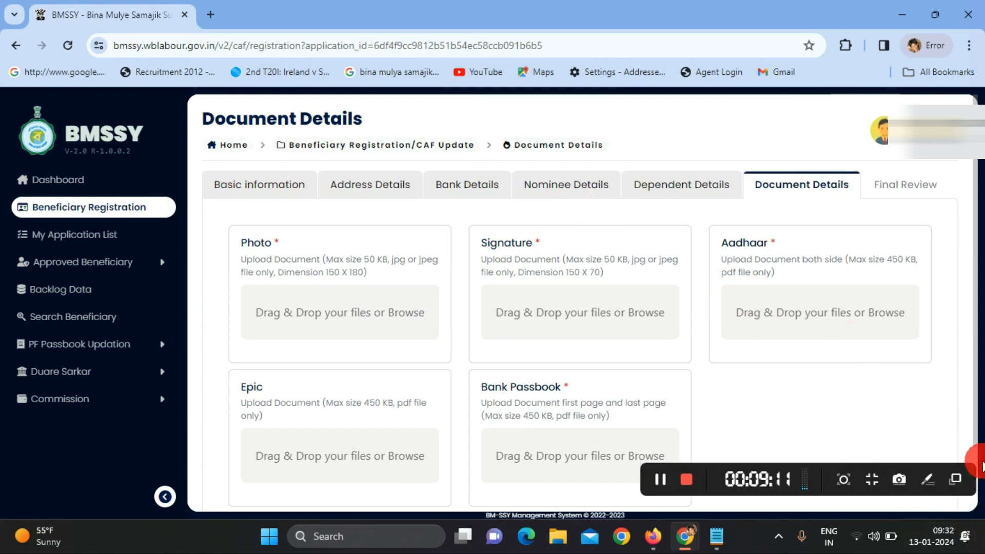
{"action": "left_click", "coordinate": [666, 483]}
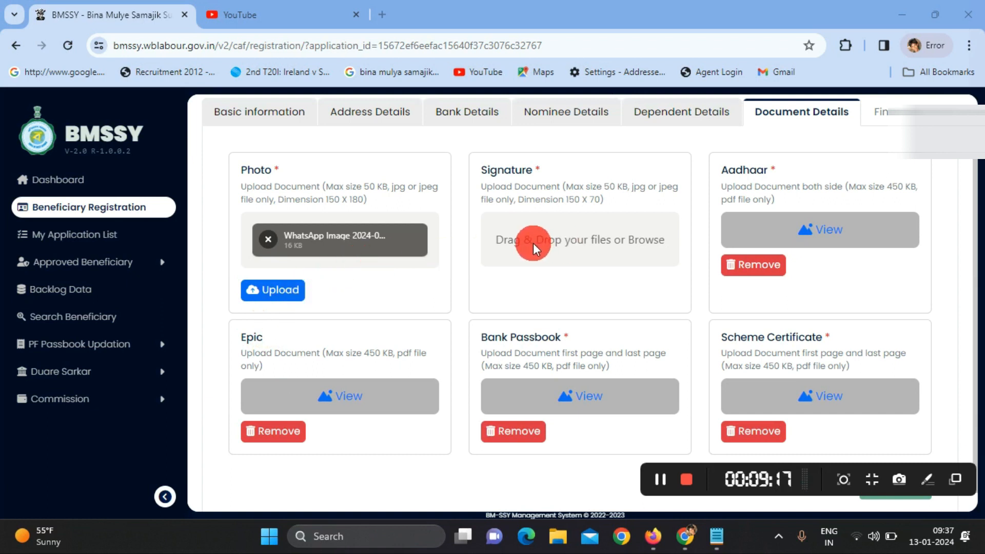
Upload the beneficiary photo and the WhatsApp image as signature, then continue to Final Review
{"action": "left_click", "coordinate": [274, 292]}
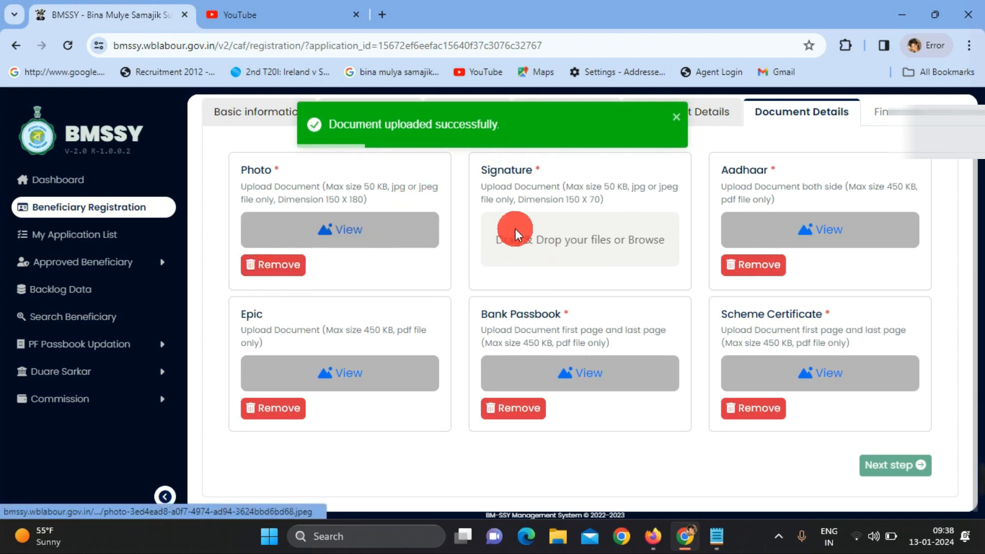
{"action": "left_click", "coordinate": [525, 238]}
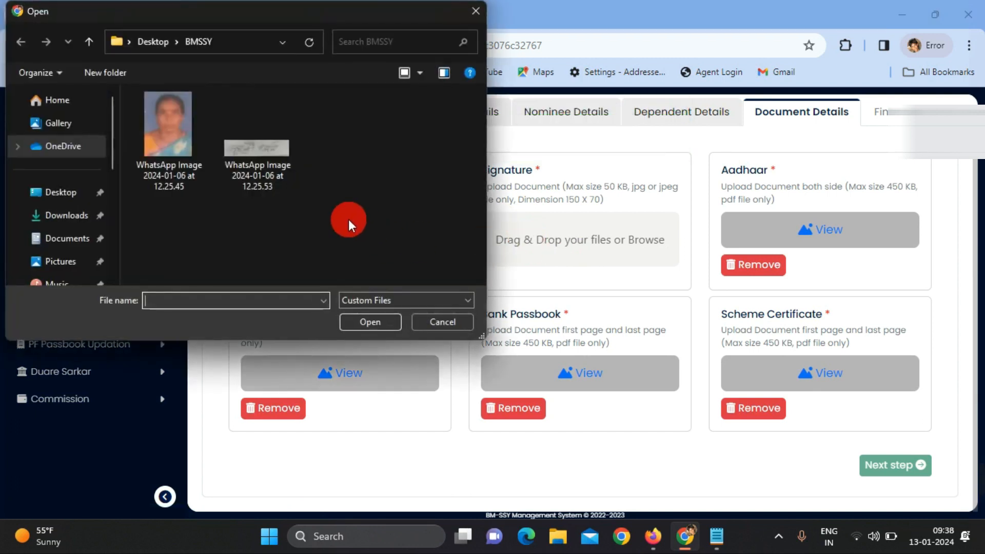
{"action": "double_click", "coordinate": [282, 170]}
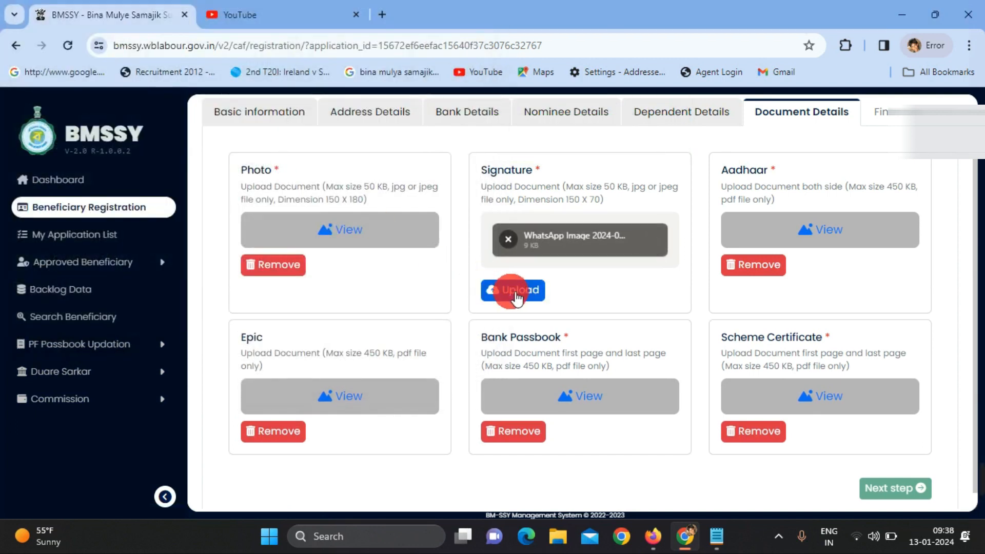
{"action": "left_click", "coordinate": [512, 290]}
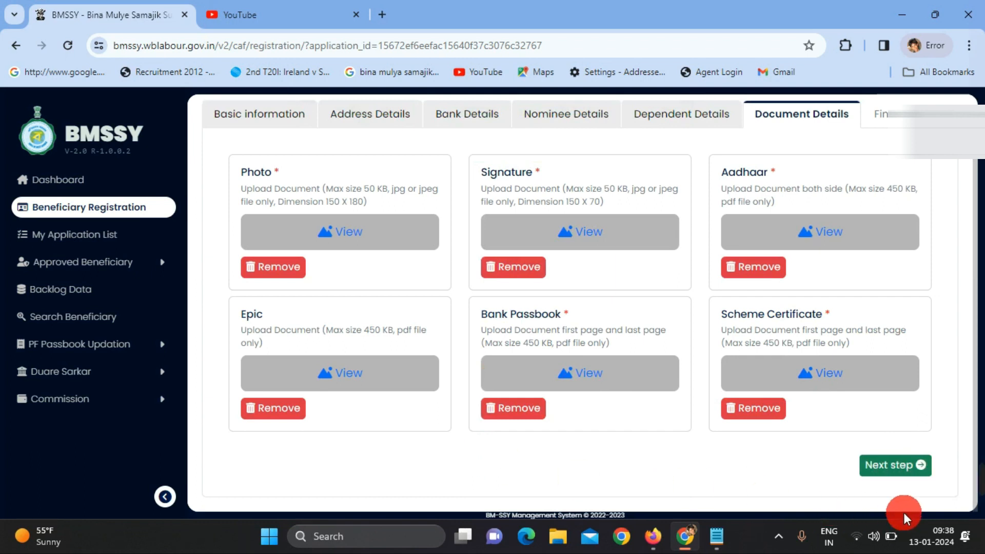
{"action": "left_click", "coordinate": [897, 467]}
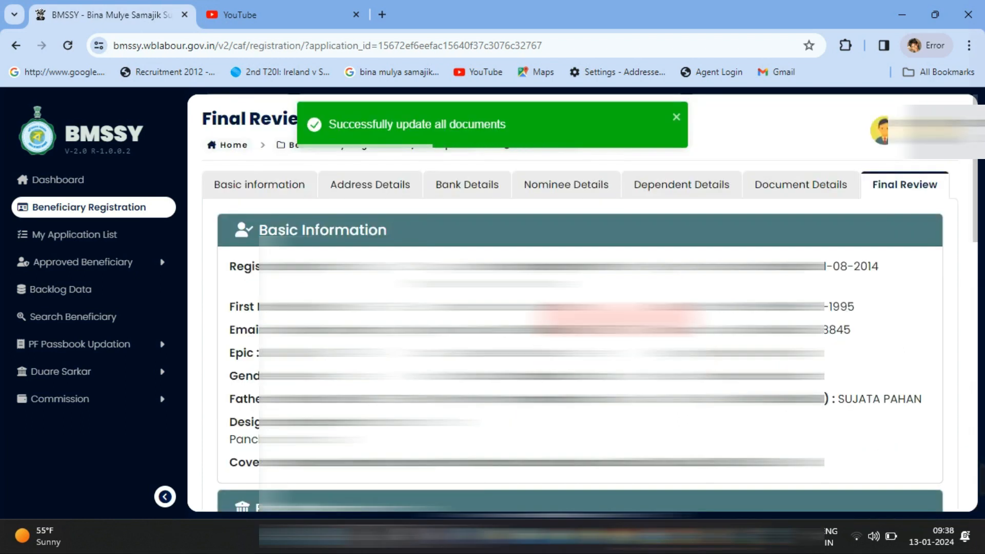
Review the application details, tick the 'I agree' declaration, and Final Submit the application
{"action": "scroll", "coordinate": [618, 318], "scroll_direction": "down", "scroll_amount": 2}
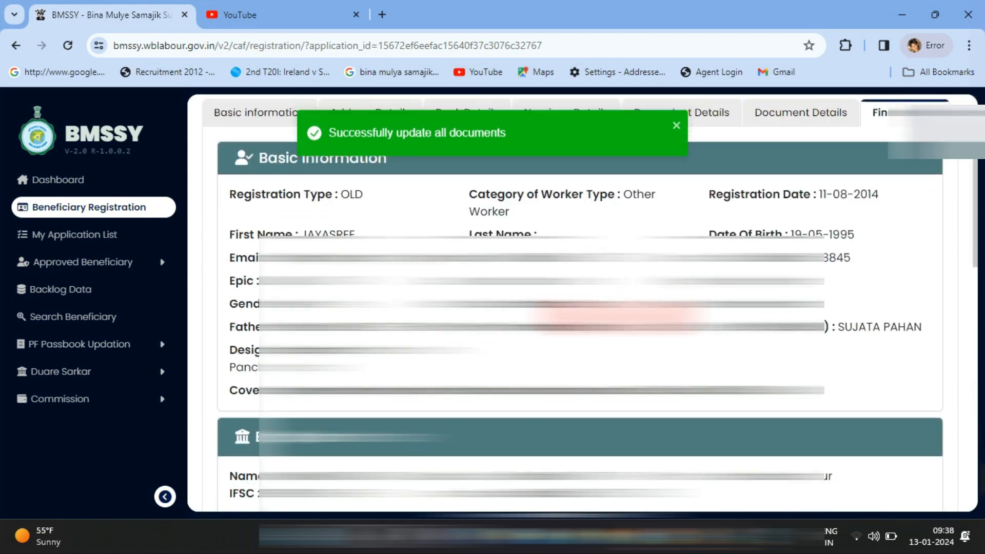
{"action": "scroll", "coordinate": [618, 318], "scroll_direction": "down", "scroll_amount": 10}
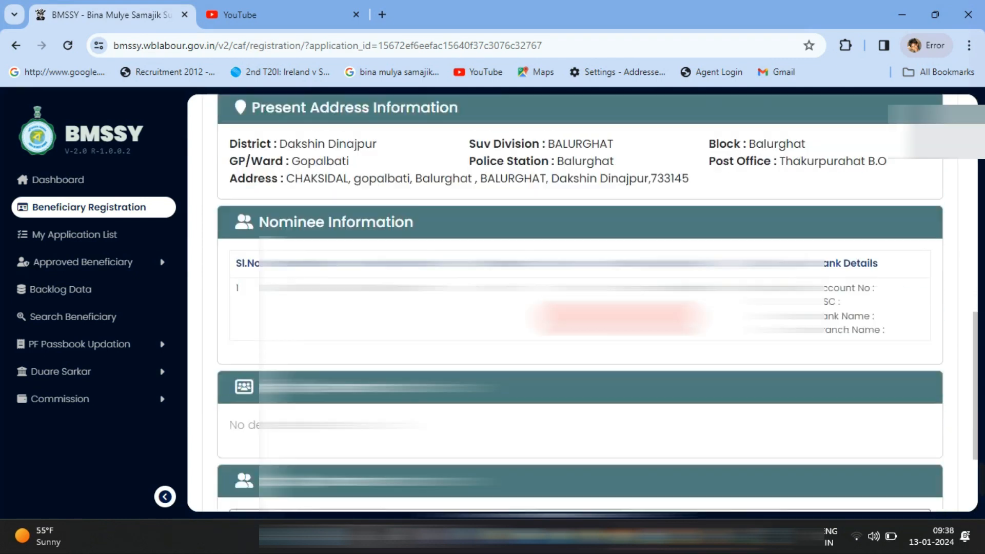
{"action": "scroll", "coordinate": [619, 318], "scroll_direction": "down", "scroll_amount": 4}
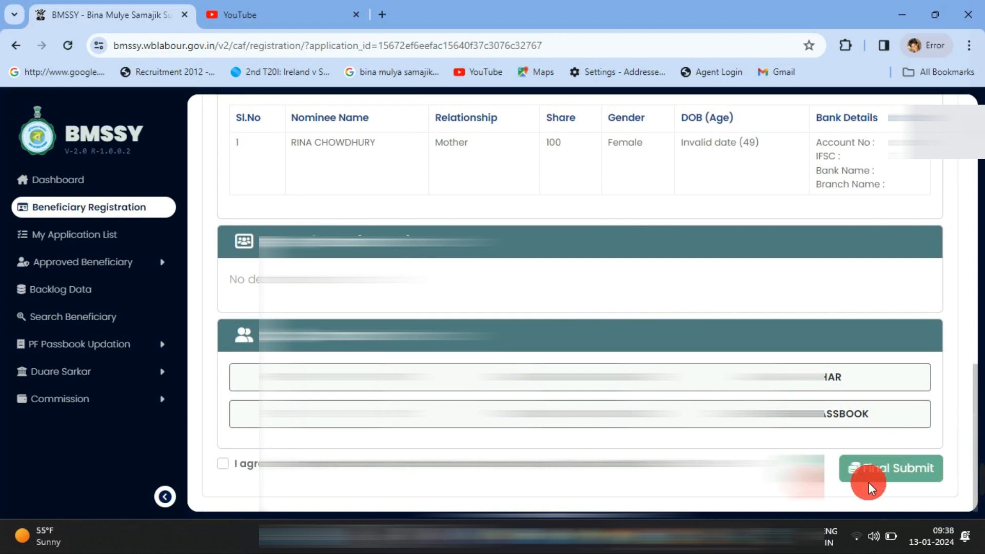
{"action": "left_click", "coordinate": [883, 467]}
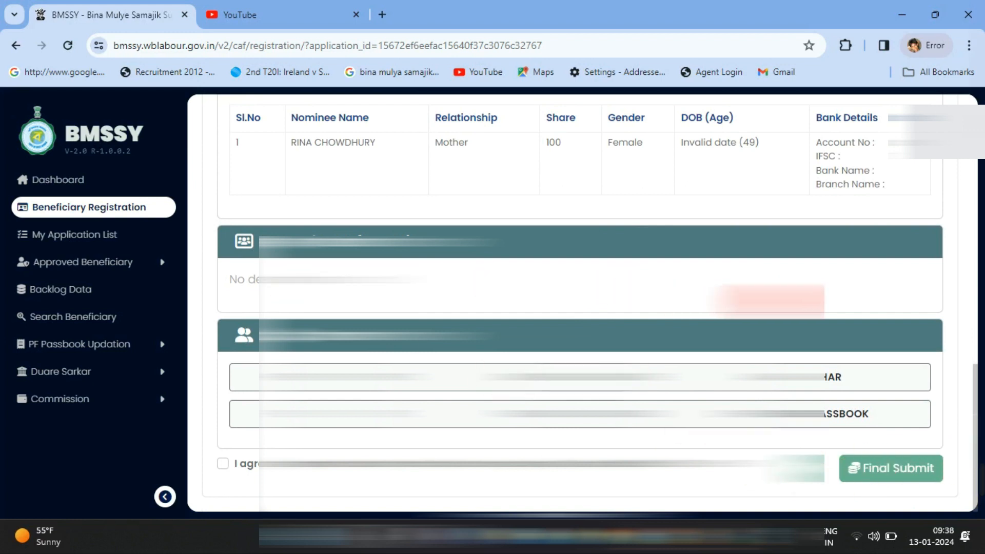
{"action": "scroll", "coordinate": [712, 384], "scroll_direction": "up", "scroll_amount": 10}
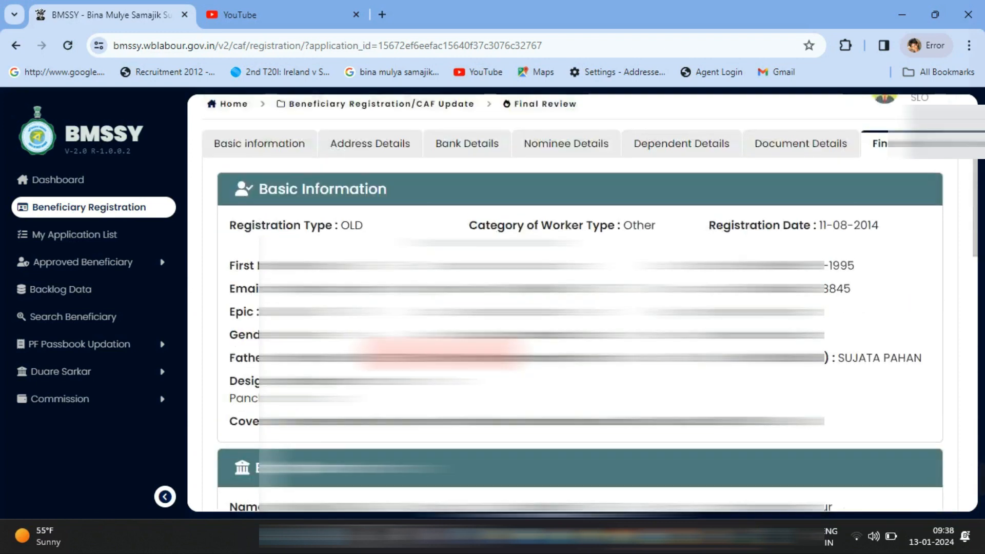
{"action": "scroll", "coordinate": [223, 464], "scroll_direction": "down", "scroll_amount": 10}
{"action": "left_click", "coordinate": [223, 463]}
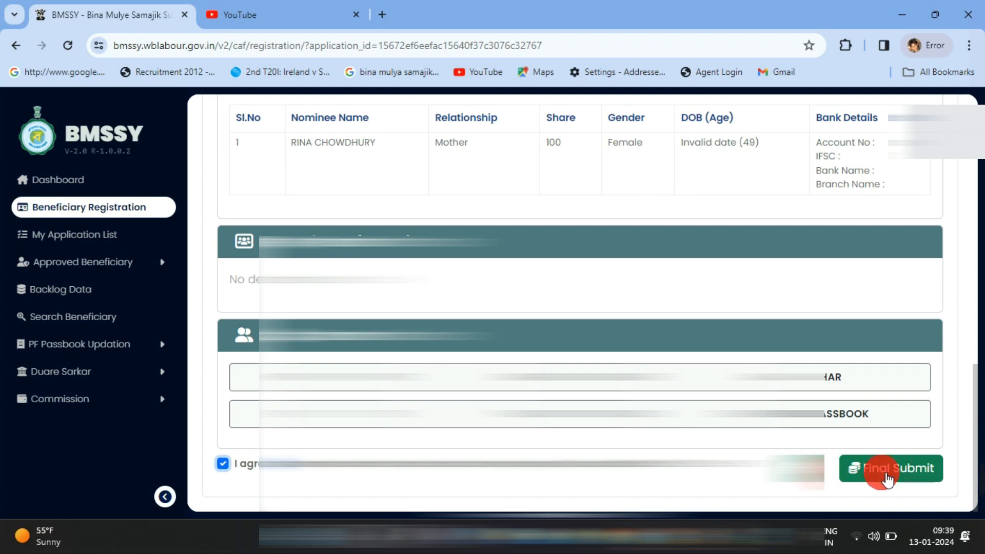
{"action": "mouse_move", "coordinate": [980, 475]}
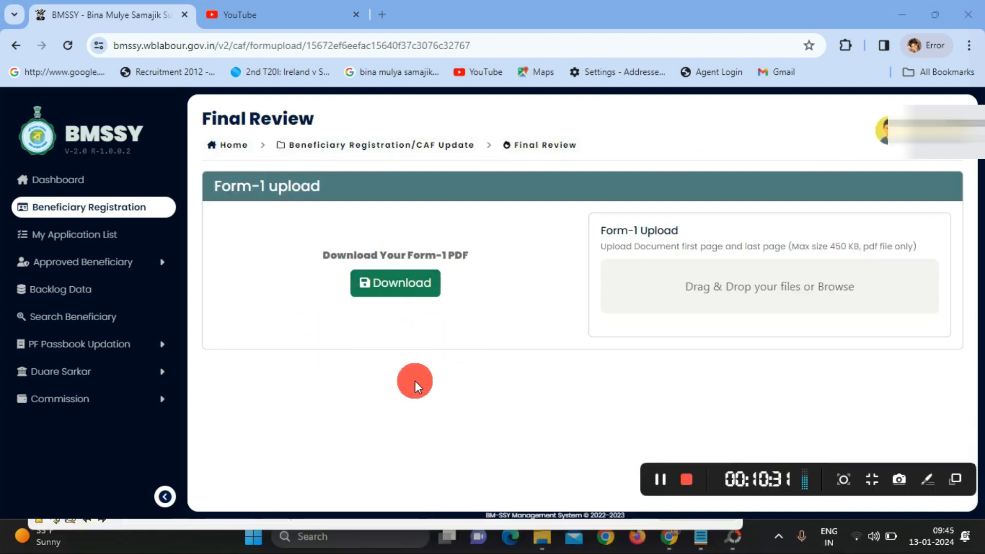
Download the Form-1 PDF and open form-1.pdf from Chrome's recent downloads
{"action": "left_click", "coordinate": [387, 290]}
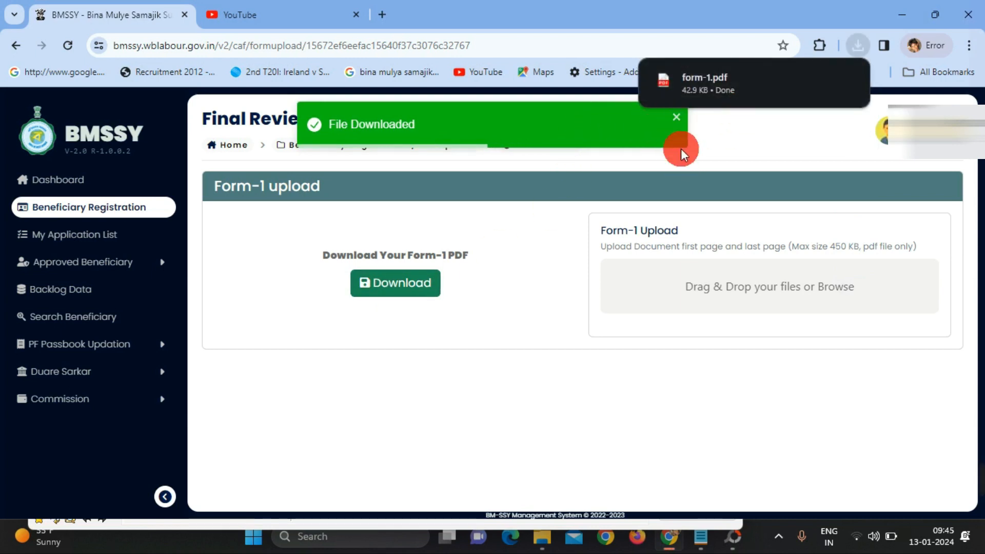
{"action": "left_click", "coordinate": [684, 120]}
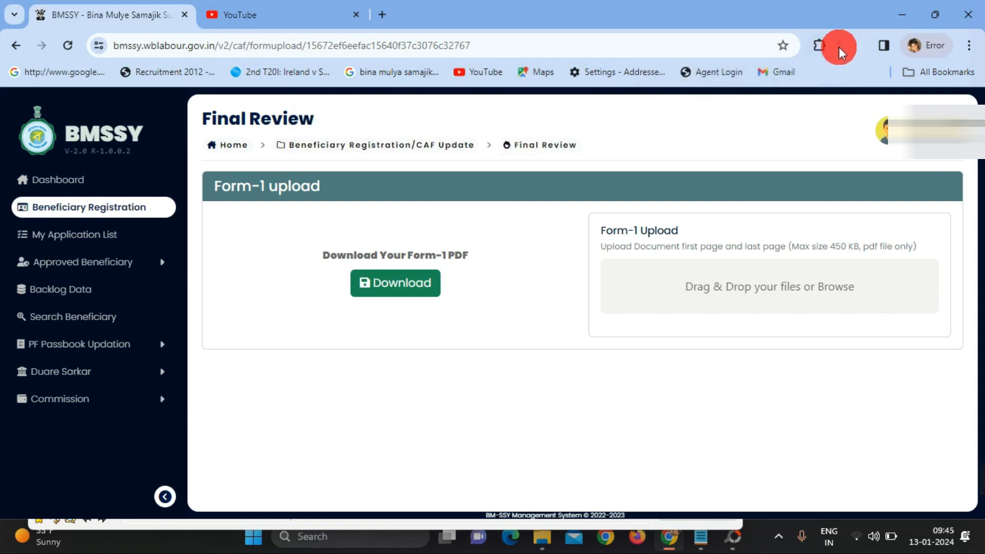
{"action": "left_click", "coordinate": [861, 47]}
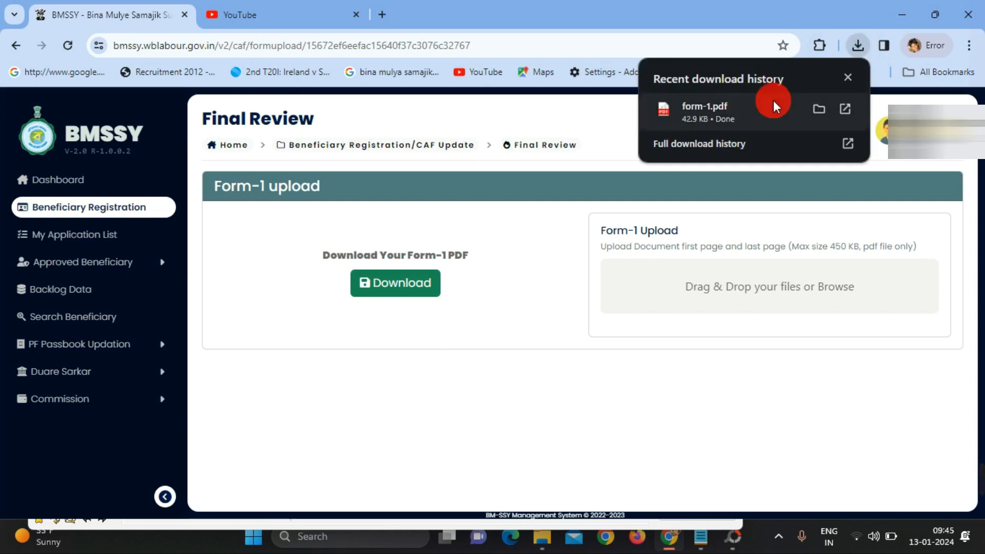
{"action": "left_click", "coordinate": [724, 113]}
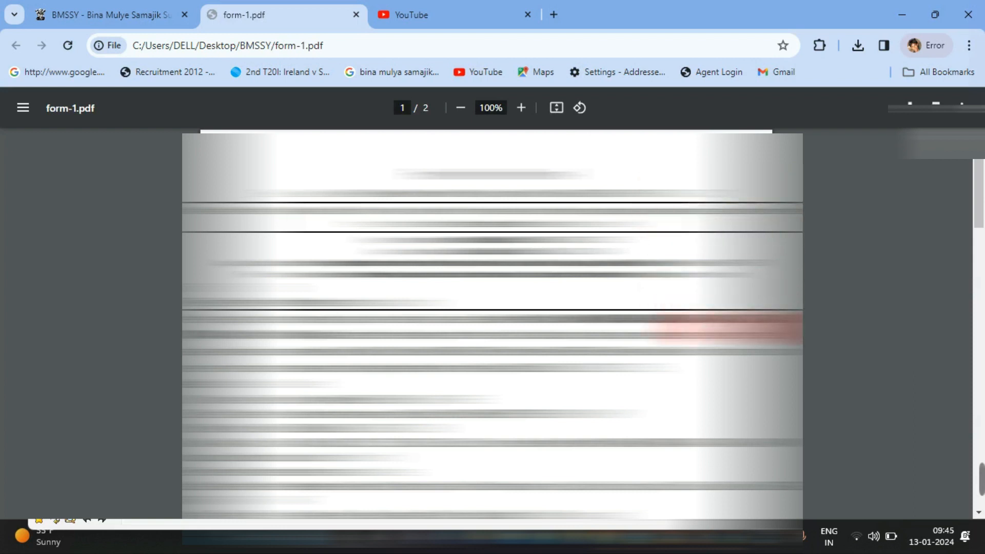
Read both pages of form-1.pdf, then open the file picker for the portal's Form-1 upload
{"action": "scroll", "coordinate": [493, 323], "scroll_direction": "down", "scroll_amount": 10}
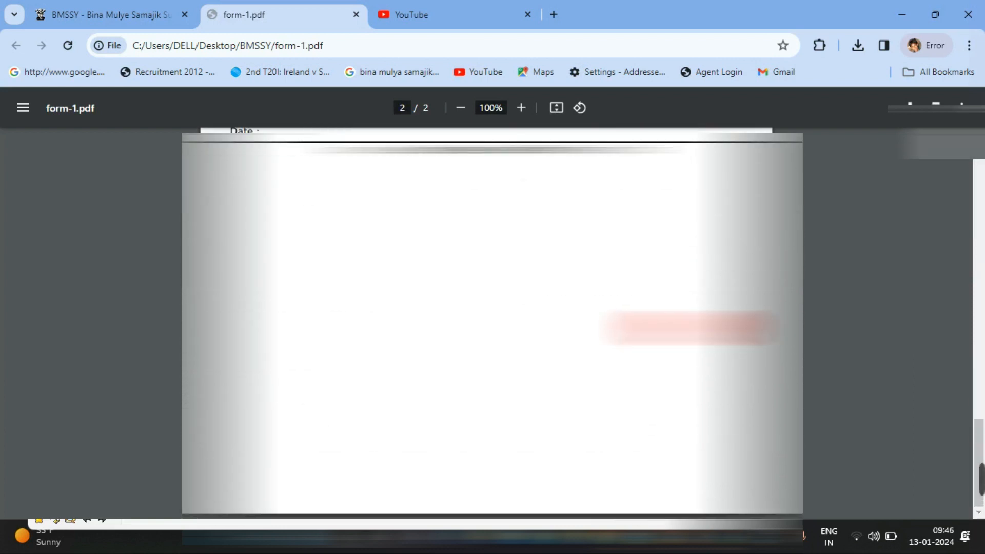
{"action": "scroll", "coordinate": [492, 323], "scroll_direction": "up", "scroll_amount": 5}
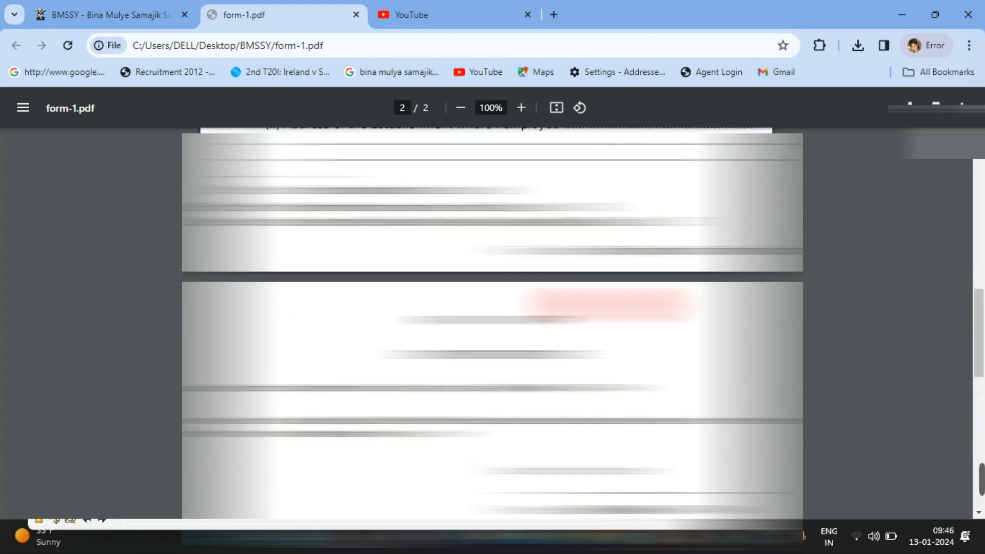
{"action": "scroll", "coordinate": [492, 323], "scroll_direction": "up", "scroll_amount": 10}
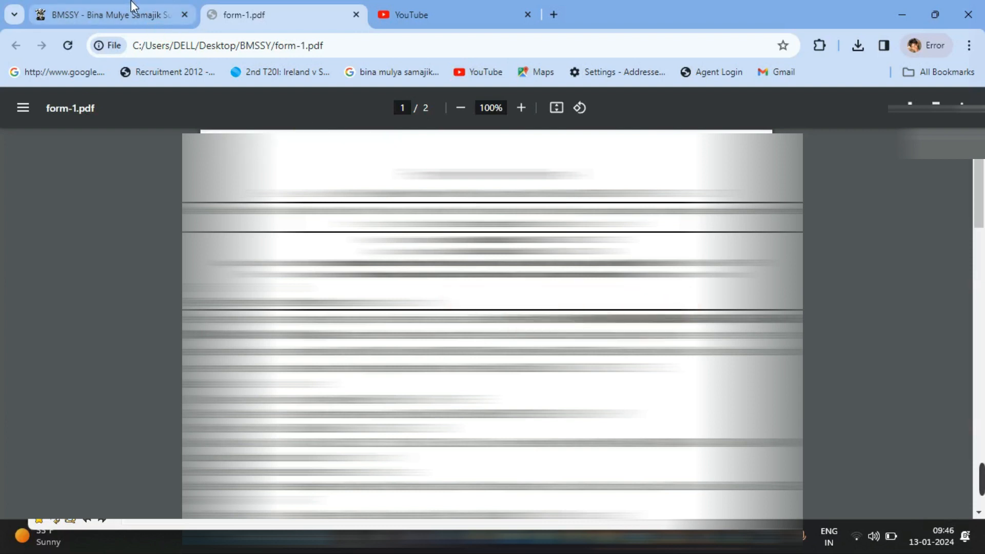
{"action": "left_click", "coordinate": [110, 7]}
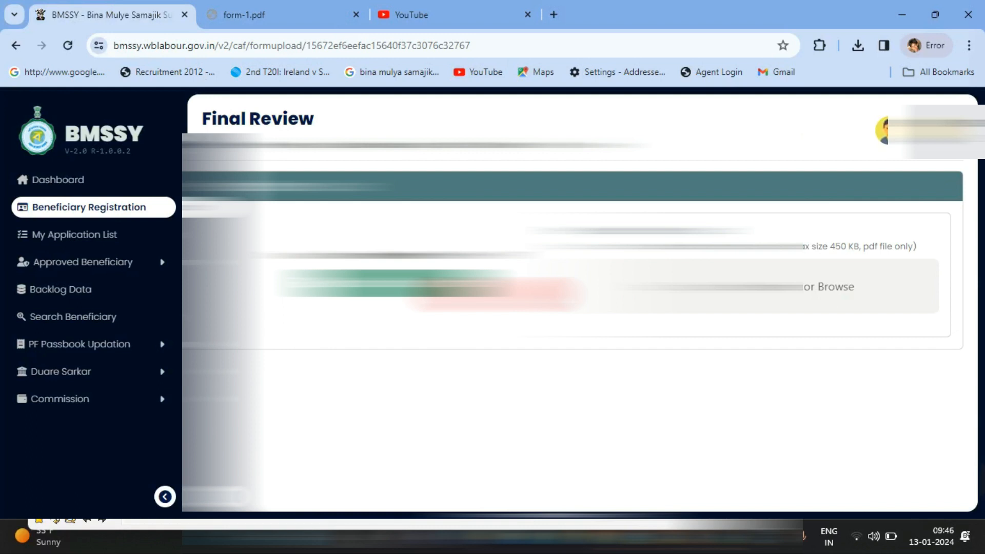
{"action": "left_click", "coordinate": [278, 4]}
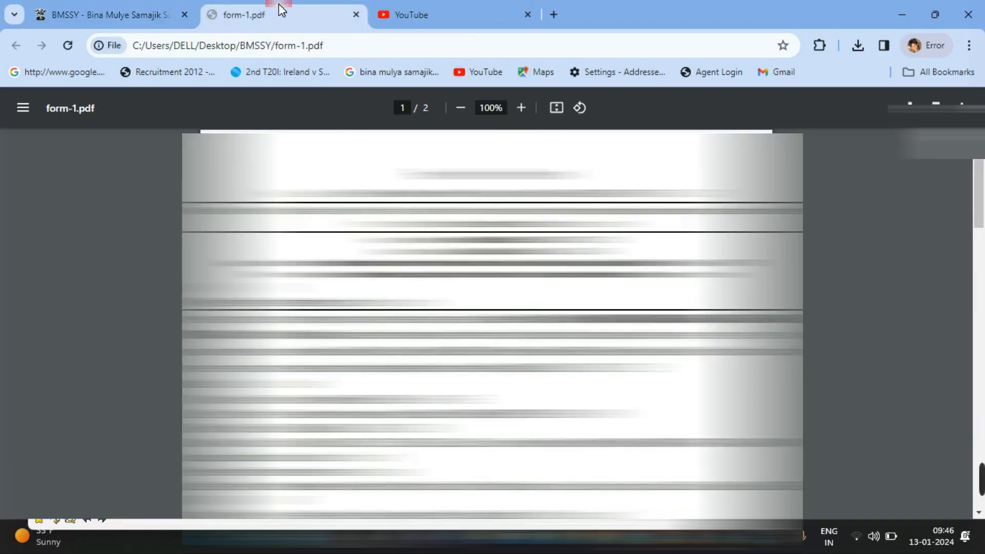
{"action": "scroll", "coordinate": [562, 399], "scroll_direction": "down", "scroll_amount": 10}
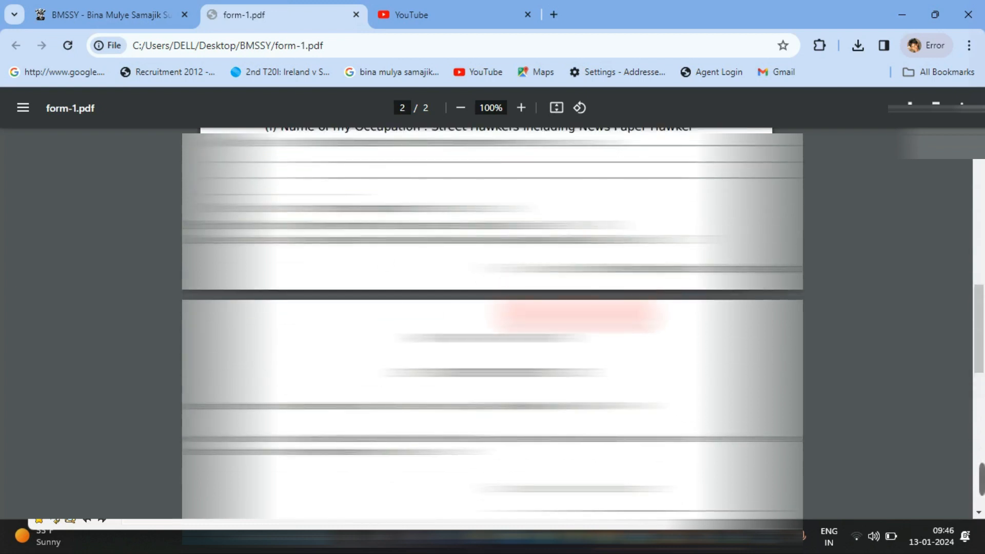
{"action": "scroll", "coordinate": [574, 315], "scroll_direction": "up", "scroll_amount": 10}
{"action": "left_click", "coordinate": [144, 10]}
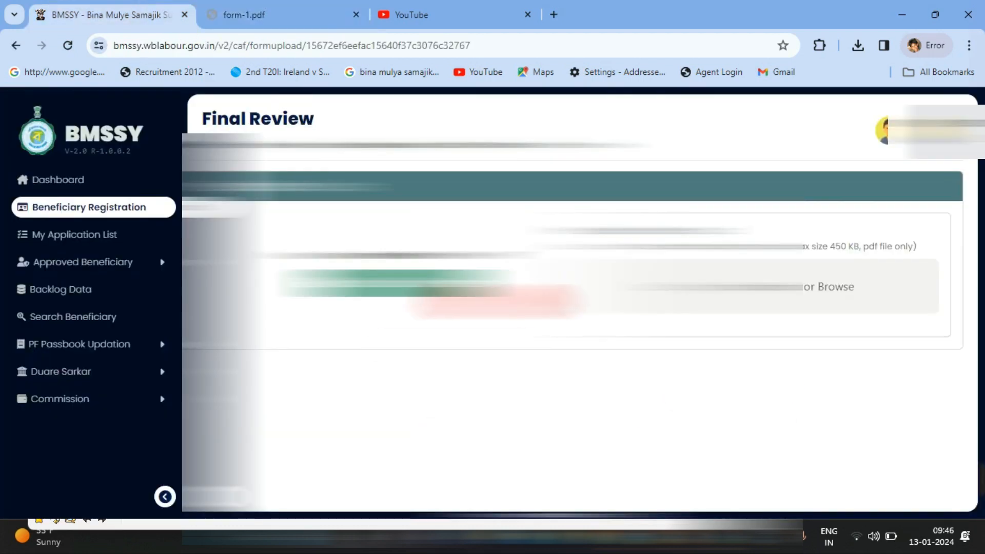
{"action": "left_click", "coordinate": [714, 284]}
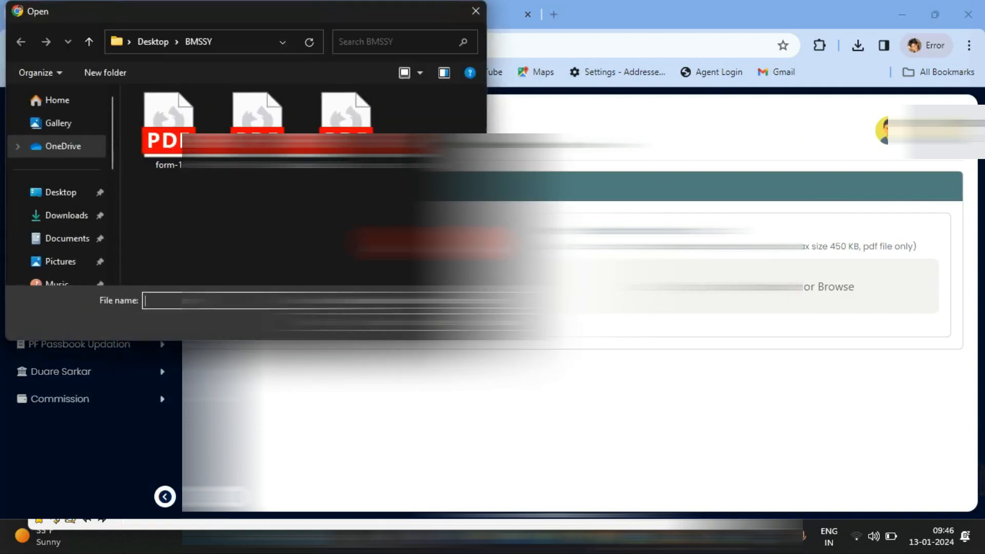
Choose form-1.pdf from Desktop > BMSSY as the Form-1 upload
{"action": "double_click", "coordinate": [167, 136]}
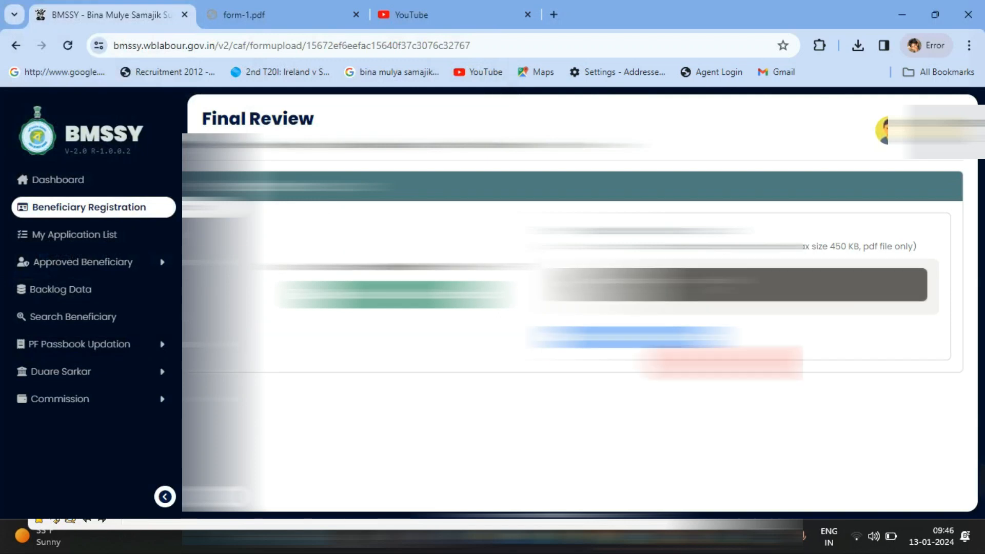